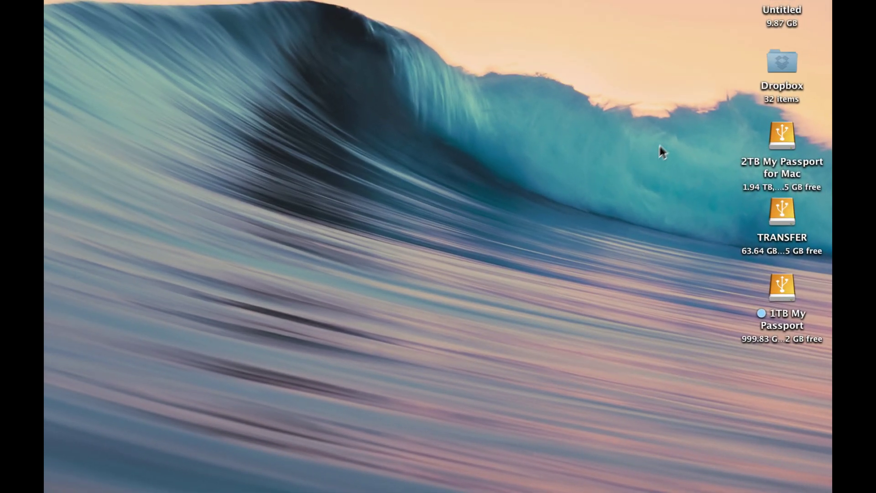
Select the external drive icons on the desktop, including the 1TB My Passport
{"action": "left_click_drag", "start_coordinate": [736, 208], "coordinate": [755, 232]}
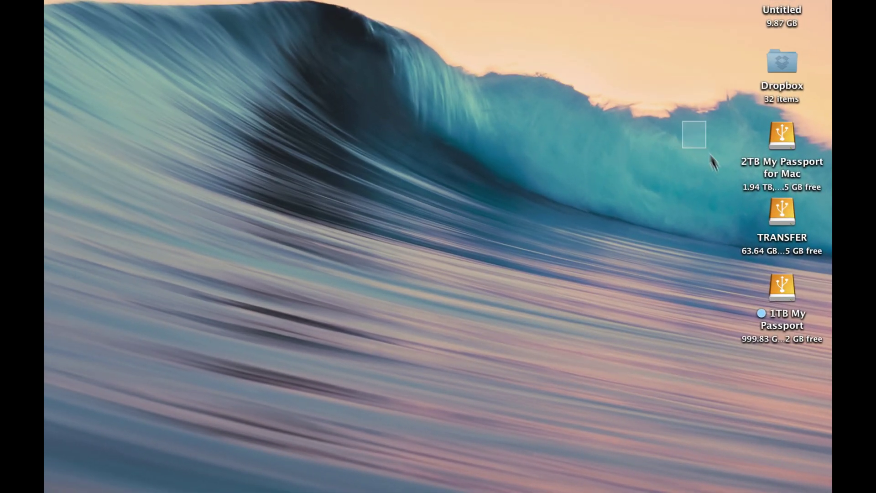
{"action": "left_click_drag", "start_coordinate": [710, 158], "coordinate": [820, 349]}
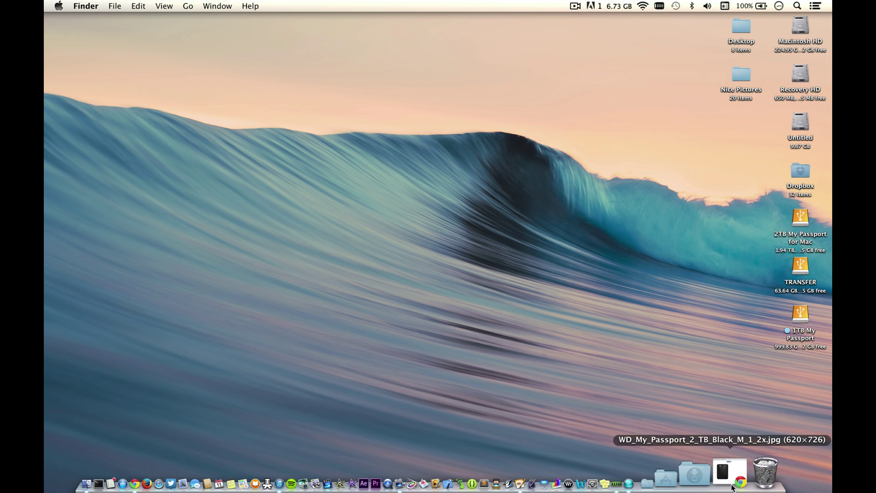
{"action": "left_click", "coordinate": [730, 472]}
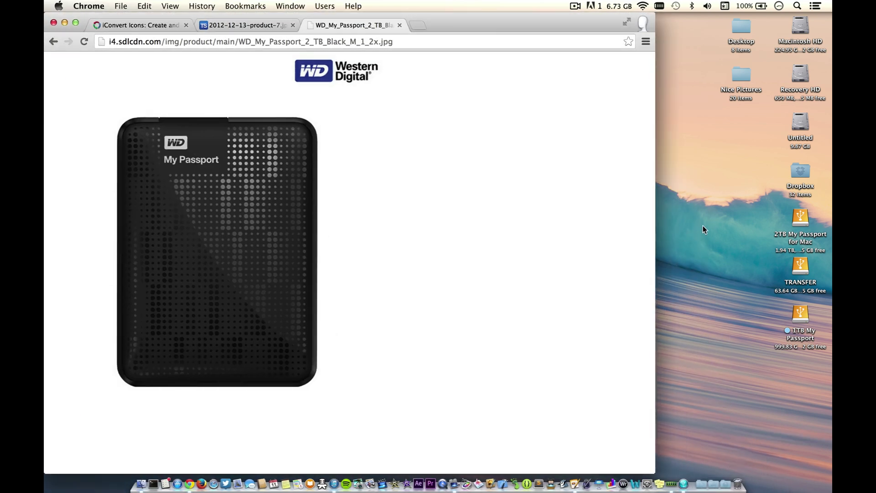
{"action": "left_click", "coordinate": [801, 312]}
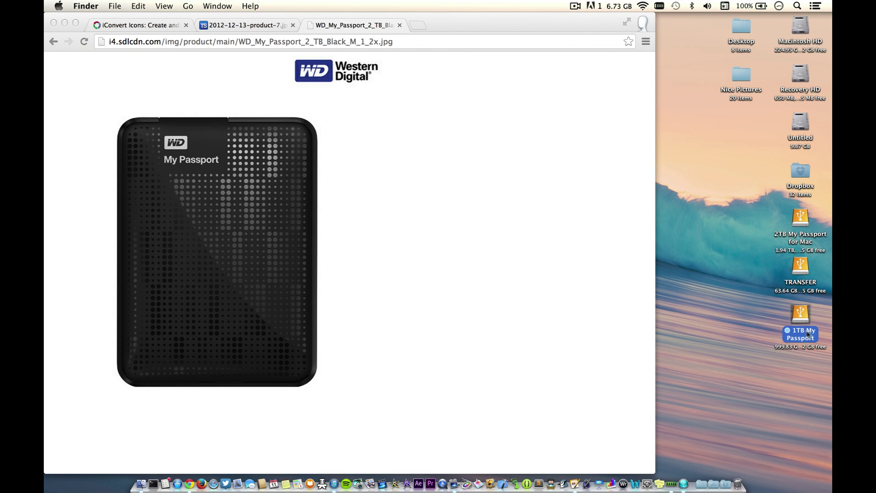
Compare the silver and black My Passport photos in Chrome and drag the black one to the desktop
{"action": "left_click", "coordinate": [310, 245]}
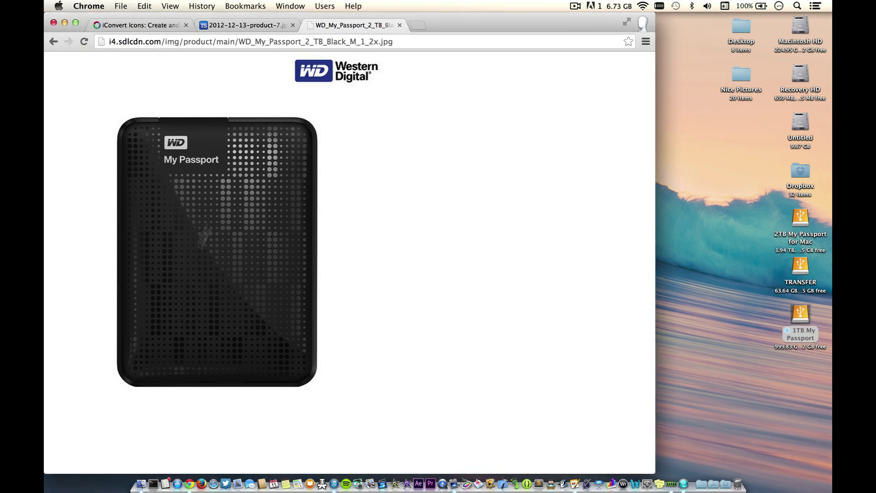
{"action": "left_click", "coordinate": [246, 28]}
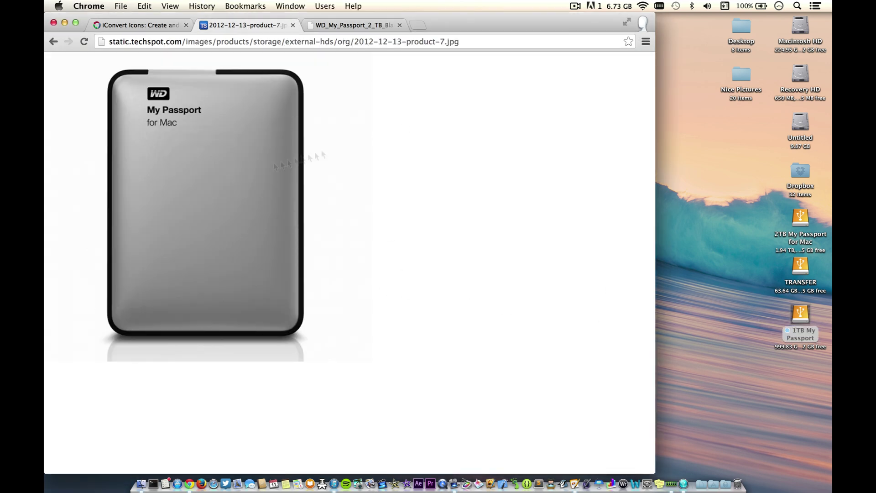
{"action": "left_click", "coordinate": [364, 27]}
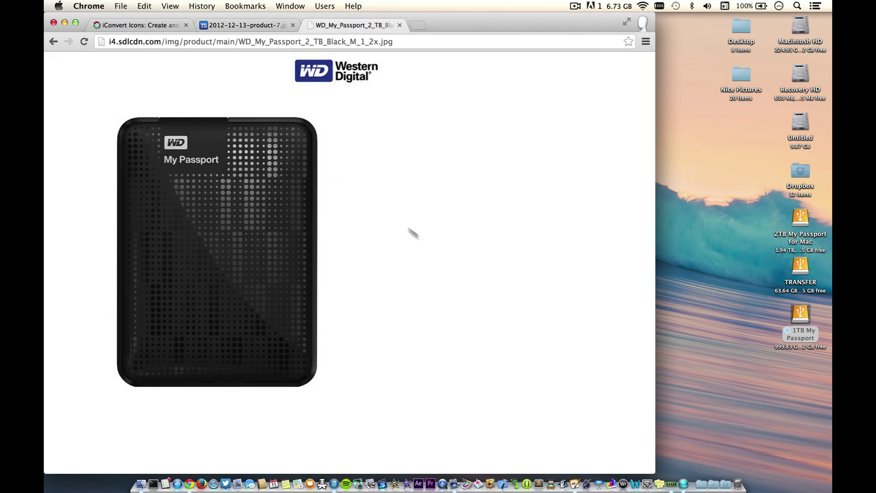
{"action": "left_click", "coordinate": [669, 285]}
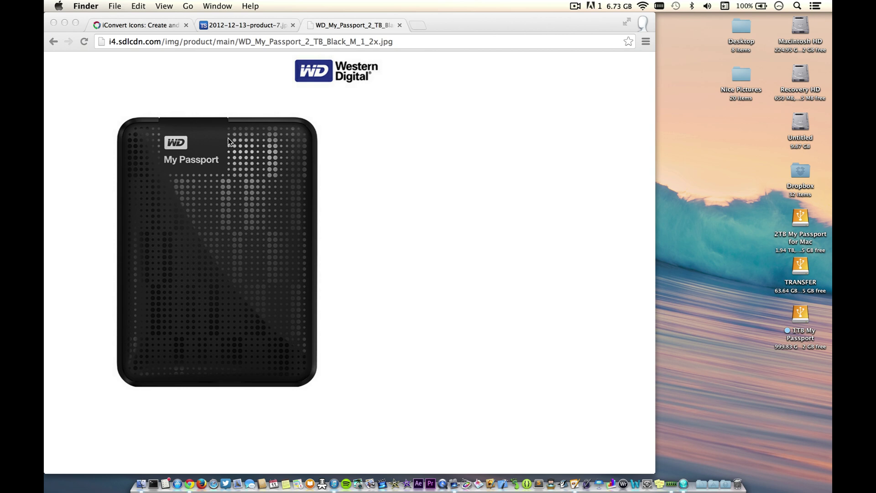
{"action": "left_click", "coordinate": [219, 158]}
{"action": "left_click_drag", "start_coordinate": [237, 201], "coordinate": [749, 182]}
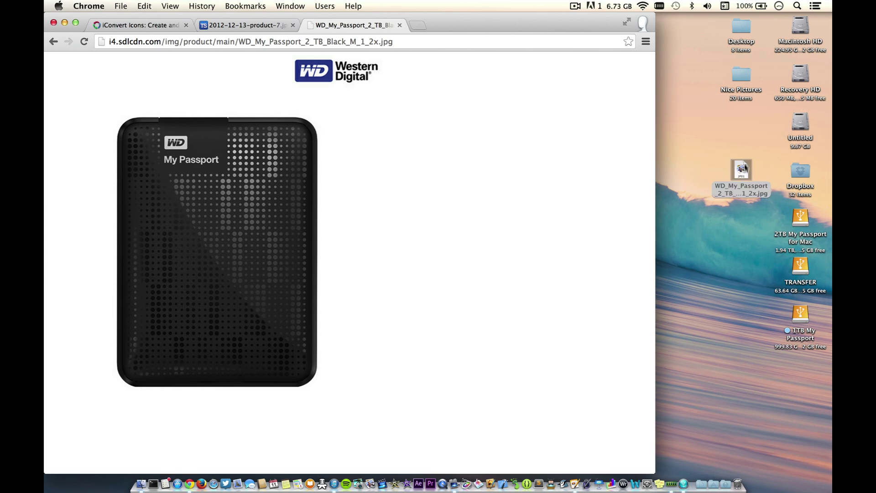
Open the drive photo in Preview and crop it to a 433 by 545 area around the drive
{"action": "double_click", "coordinate": [741, 171]}
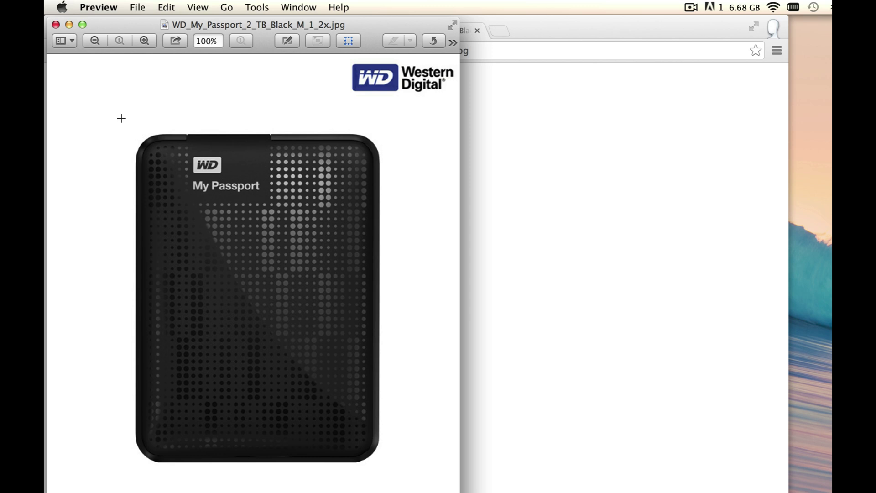
{"action": "left_click_drag", "start_coordinate": [121, 118], "coordinate": [411, 481]}
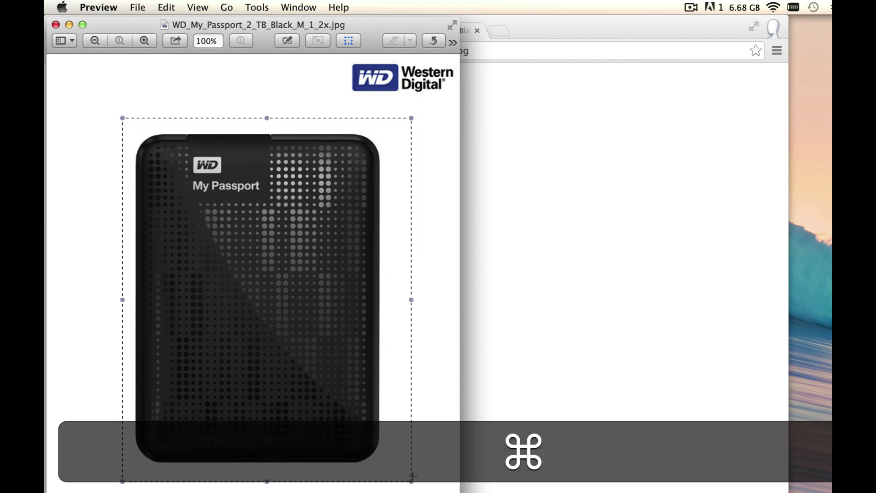
{"action": "key", "text": "super+k"}
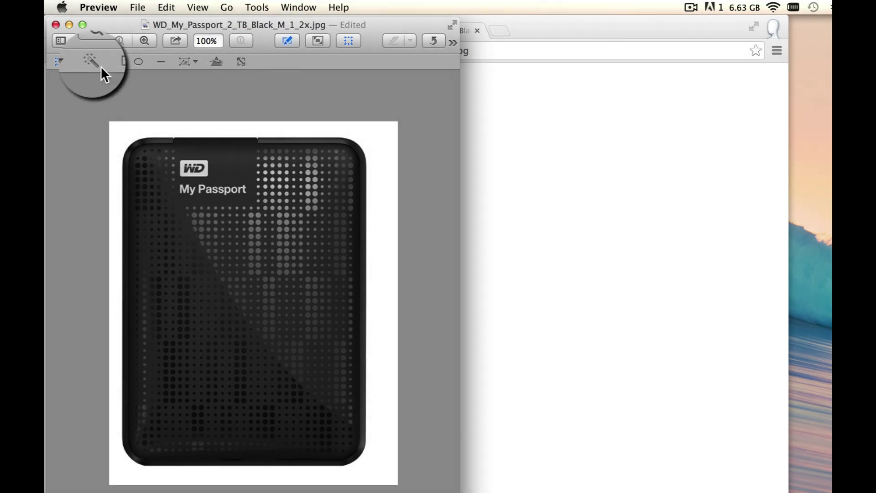
Remove the white background with Instant Alpha, convert to PNG, save and close
{"action": "left_click", "coordinate": [99, 65]}
{"action": "left_click_drag", "start_coordinate": [118, 132], "coordinate": [122, 131]}
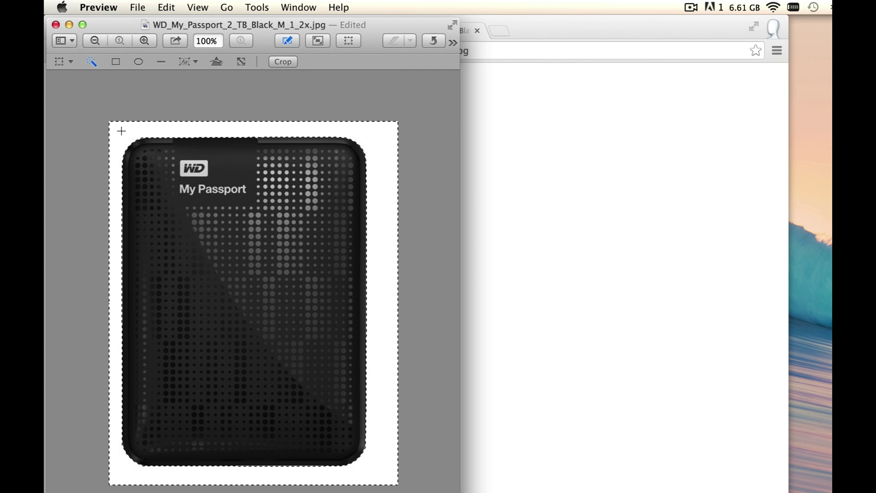
{"action": "key", "text": "BackSpace"}
{"action": "left_click", "coordinate": [354, 140]}
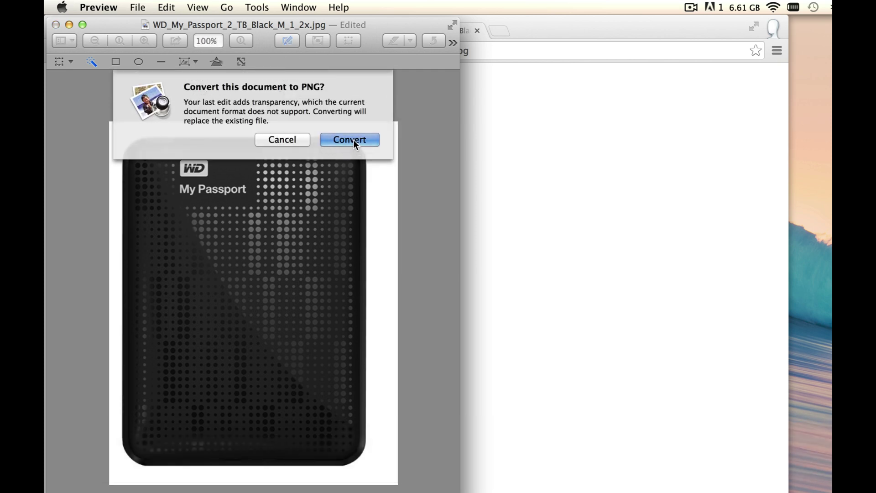
{"action": "key", "text": "super+s"}
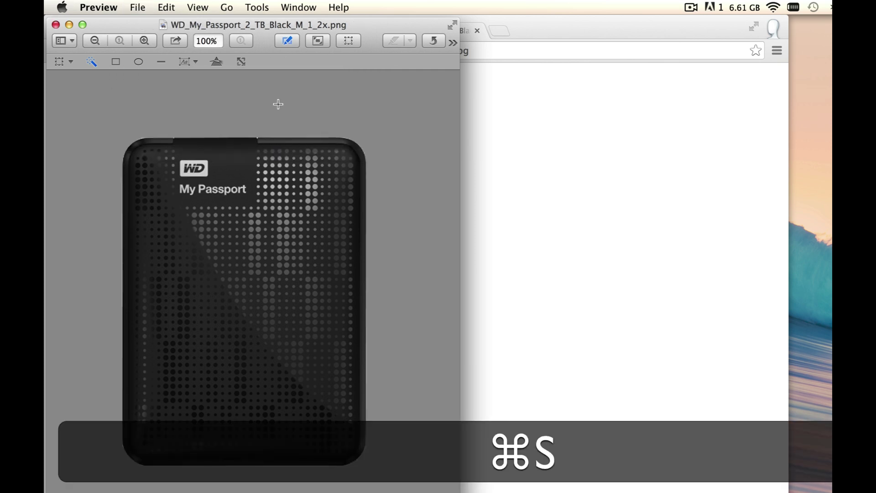
{"action": "left_click", "coordinate": [56, 24]}
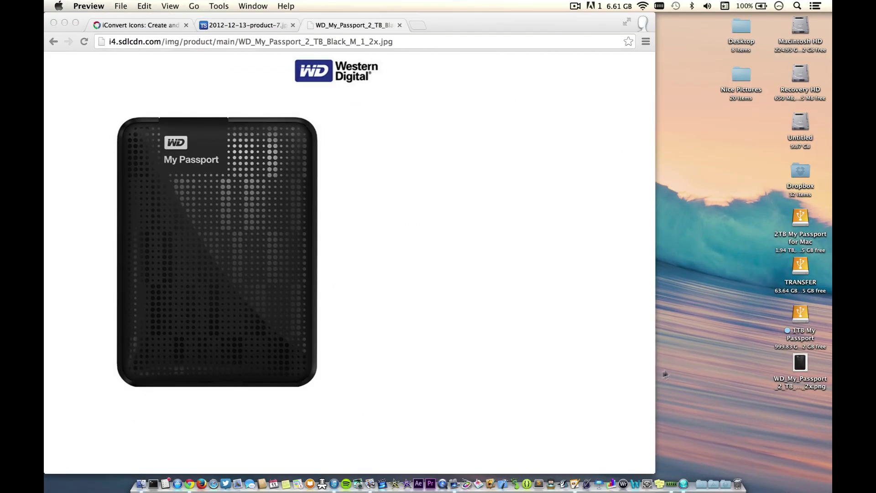
Rename the new desktop PNG to '1TB Passport'
{"action": "left_click", "coordinate": [805, 377]}
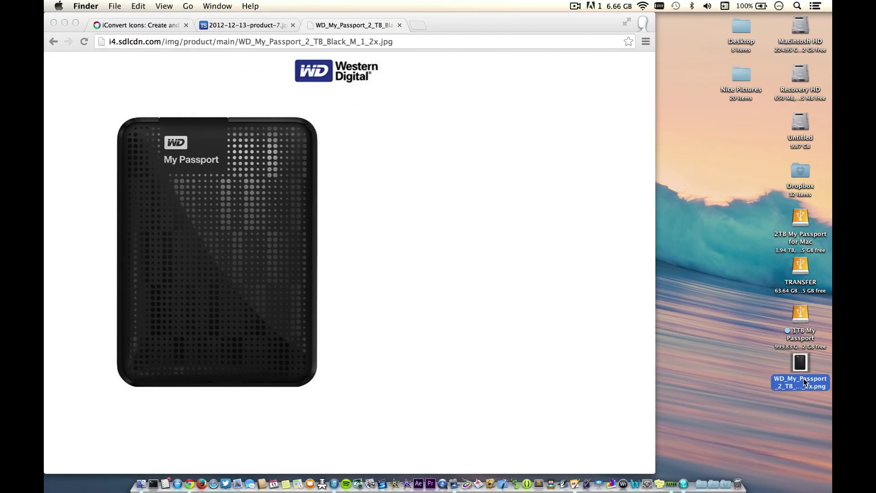
{"action": "key", "text": "Return"}
{"action": "type", "text": "1T"}
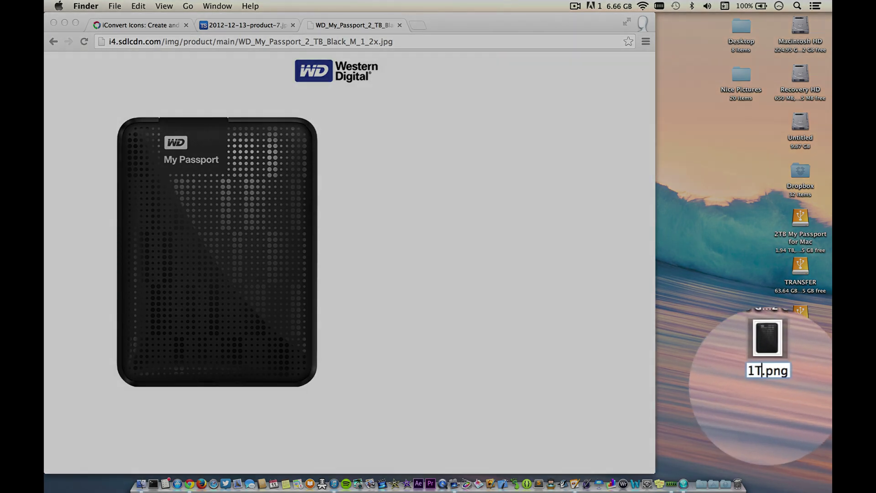
{"action": "type", "text": "B Passp"}
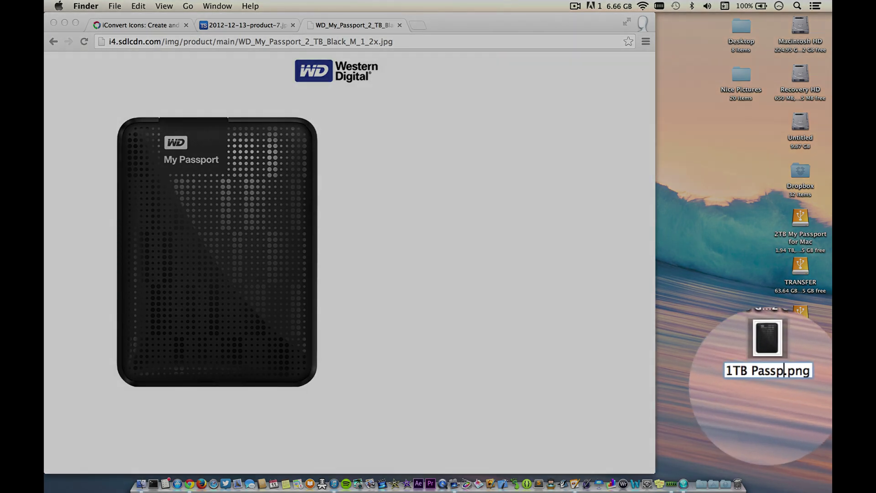
{"action": "type", "text": "ort"}
{"action": "key", "text": "Return"}
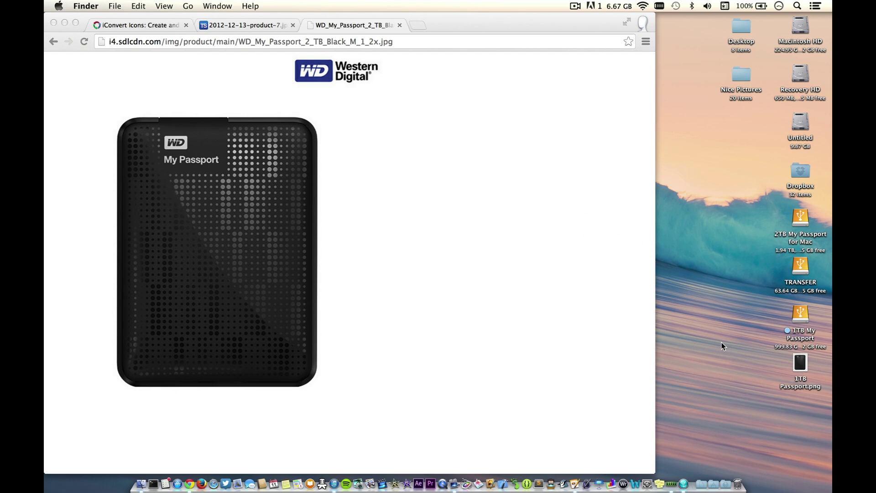
Load 1TB Passport.png from the Desktop into the iConvert Icons online converter
{"action": "left_click", "coordinate": [132, 26]}
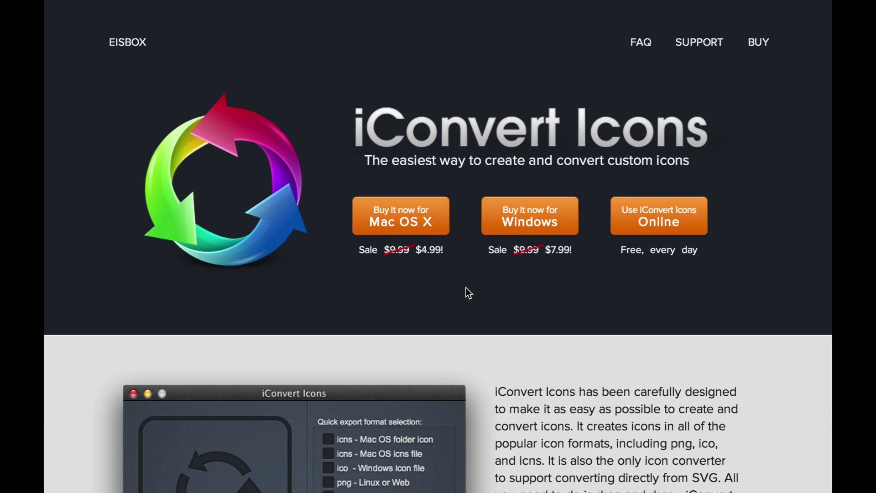
{"action": "left_click", "coordinate": [659, 223]}
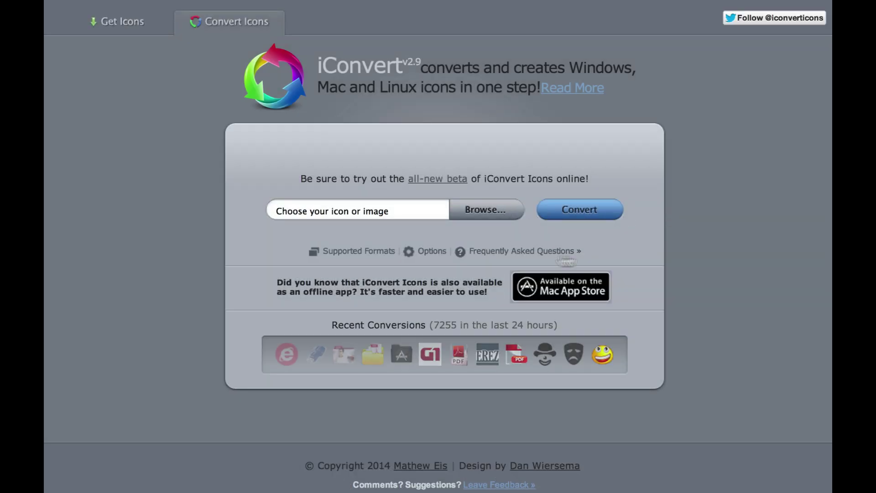
{"action": "left_click", "coordinate": [489, 217]}
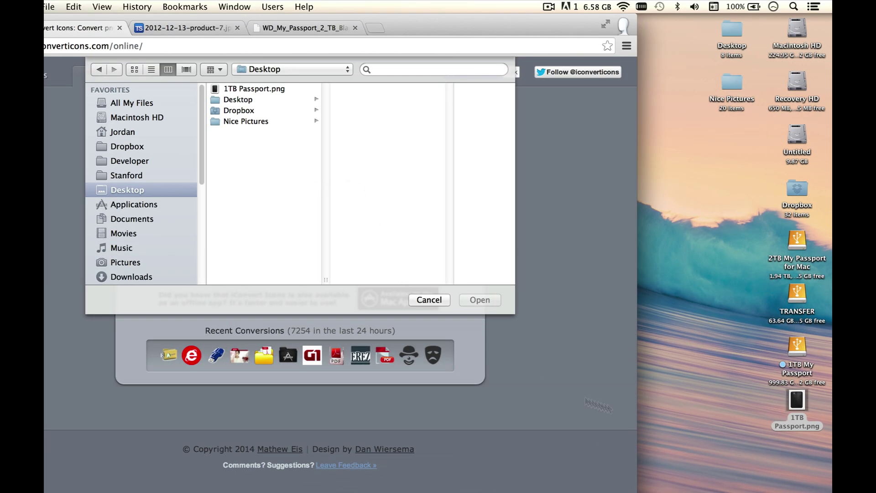
{"action": "left_click_drag", "start_coordinate": [801, 403], "coordinate": [411, 226]}
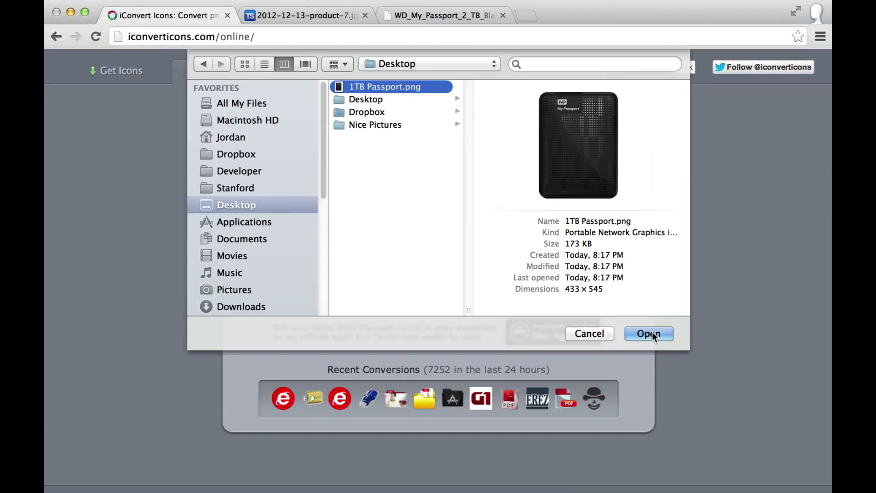
{"action": "left_click", "coordinate": [482, 301]}
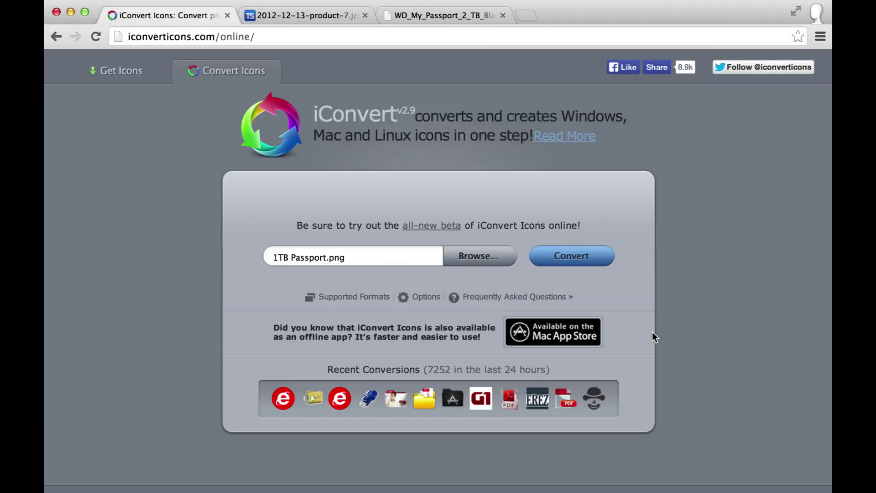
Convert the image, review the .icns, .hqx, .ico and PNG results, and mark Download .hqx (Finder Ready)
{"action": "left_click", "coordinate": [564, 255]}
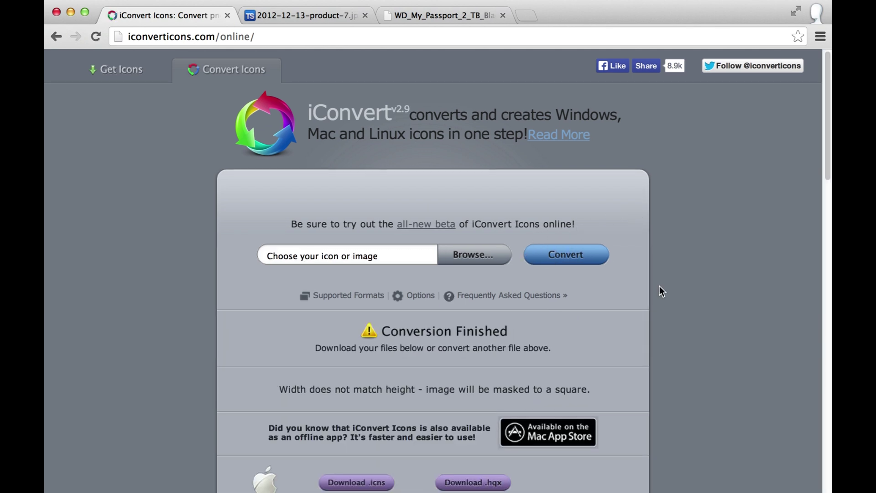
{"action": "scroll", "coordinate": [659, 286], "scroll_direction": "down", "scroll_amount": 3}
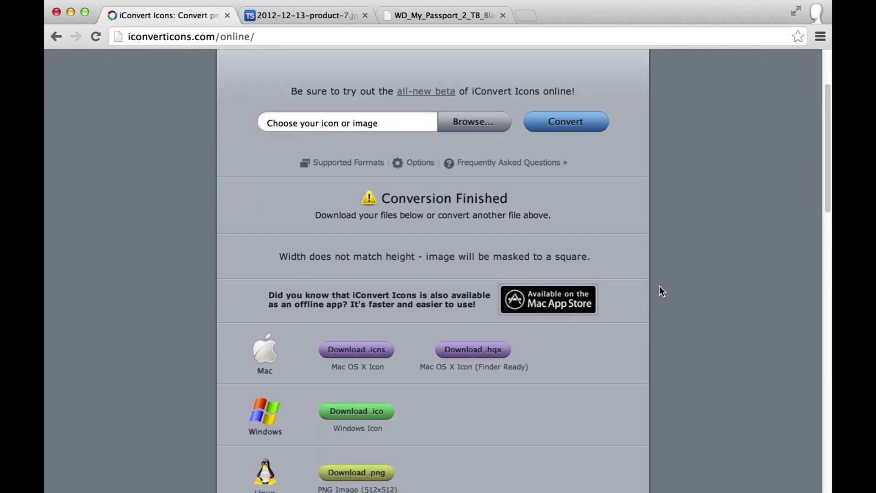
{"action": "scroll", "coordinate": [658, 286], "scroll_direction": "down", "scroll_amount": 1}
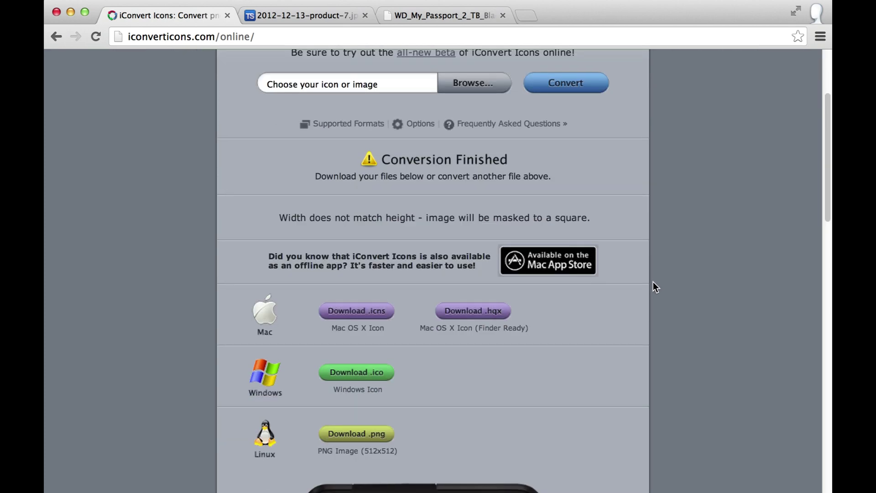
{"action": "scroll", "coordinate": [653, 283], "scroll_direction": "down", "scroll_amount": 3}
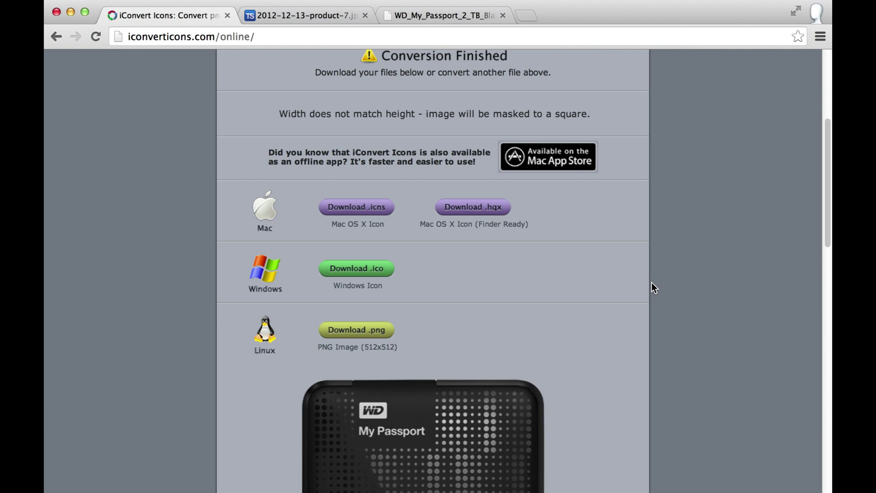
{"action": "scroll", "coordinate": [652, 283], "scroll_direction": "down", "scroll_amount": 1}
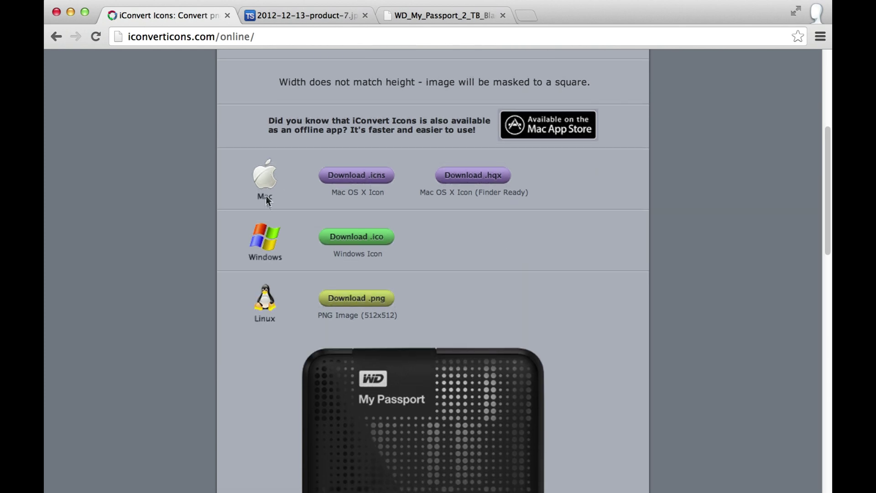
{"action": "scroll", "coordinate": [285, 351], "scroll_direction": "down", "scroll_amount": 15}
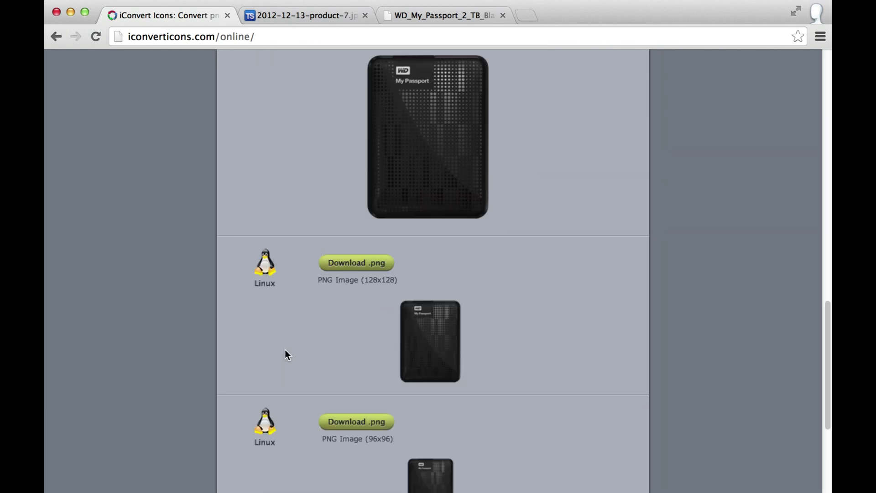
{"action": "scroll", "coordinate": [285, 349], "scroll_direction": "up", "scroll_amount": 20}
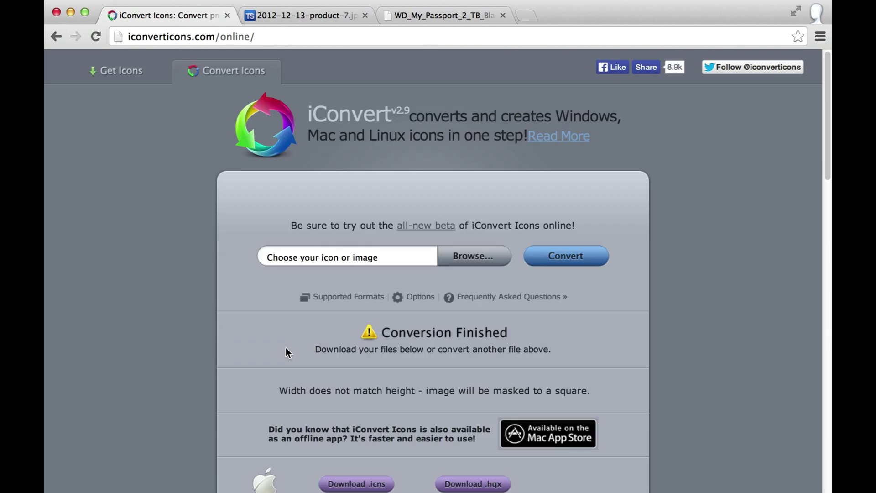
{"action": "scroll", "coordinate": [371, 481], "scroll_direction": "down", "scroll_amount": 3}
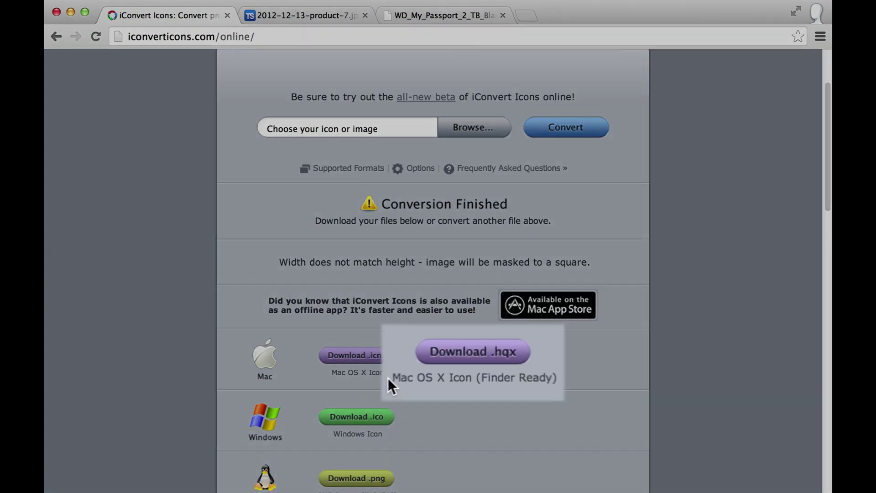
{"action": "left_click_drag", "start_coordinate": [419, 372], "coordinate": [516, 371]}
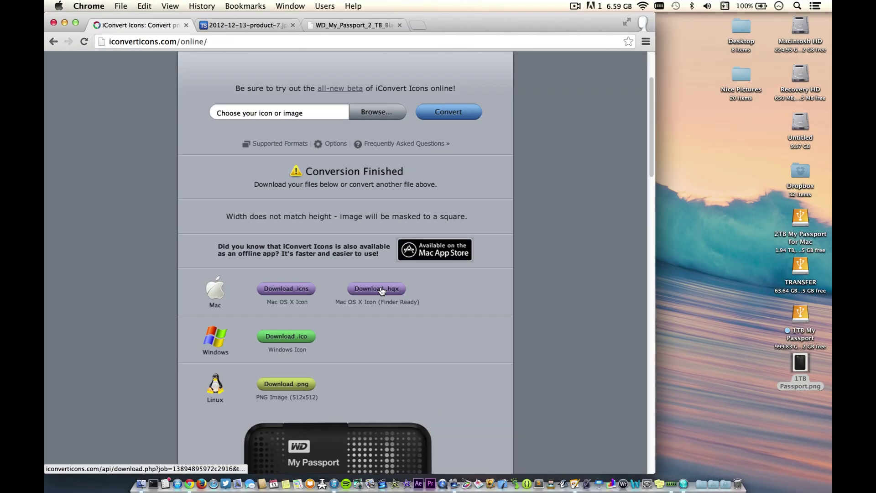
Download 1TBPassport.hqx and move it from Downloads onto the desktop
{"action": "left_click", "coordinate": [436, 330]}
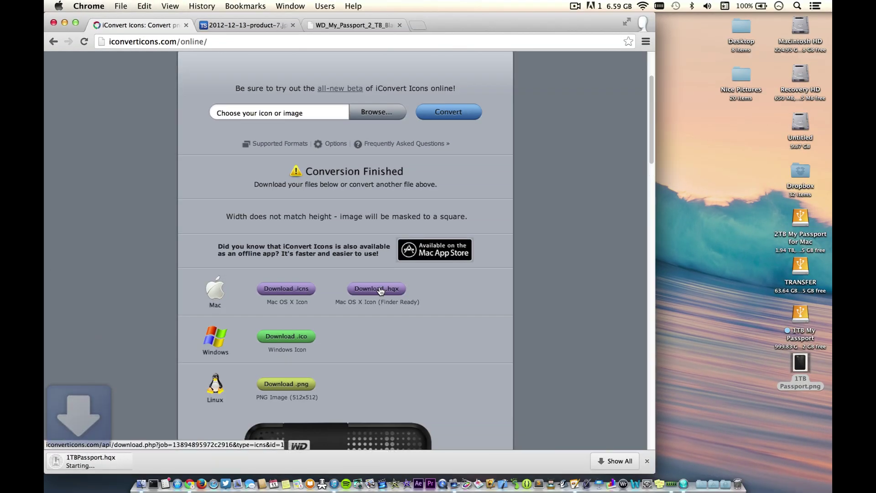
{"action": "left_click", "coordinate": [725, 483]}
{"action": "left_click_drag", "start_coordinate": [729, 451], "coordinate": [755, 174]}
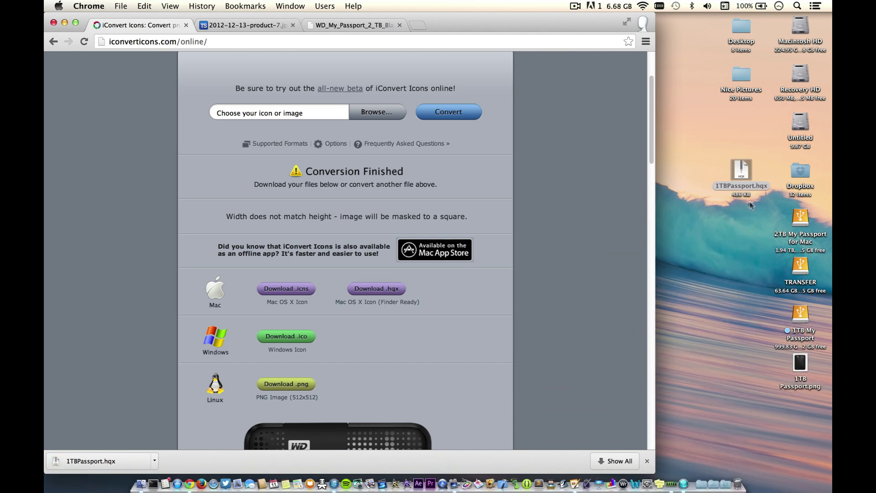
{"action": "left_click", "coordinate": [741, 187]}
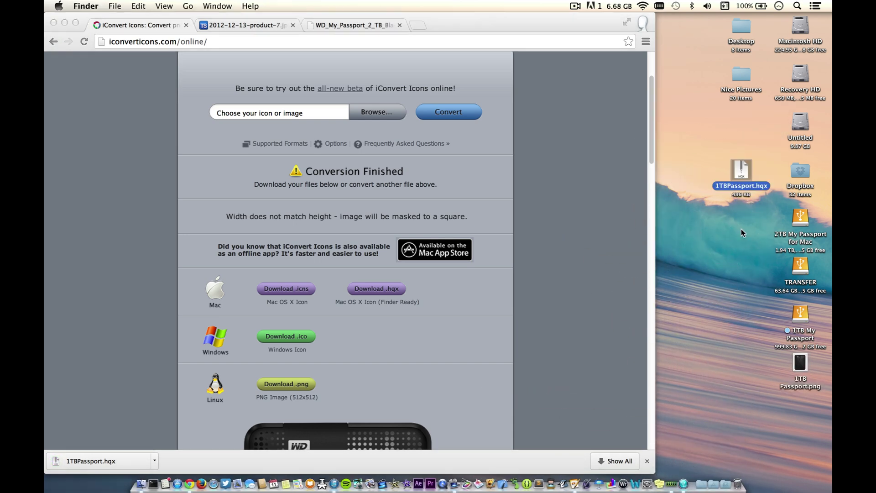
Minimize Chrome, decode 1TBPassport.hqx, and place the extracted 1TBPassport file mid-desktop
{"action": "left_click", "coordinate": [65, 24]}
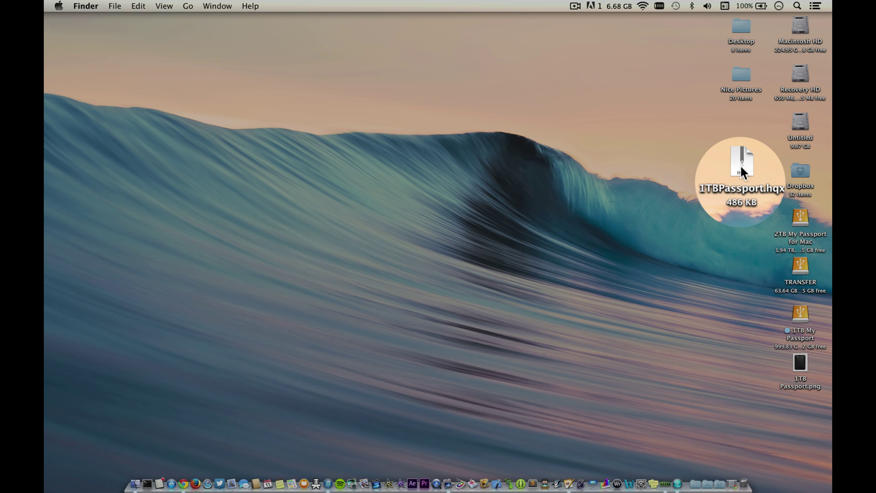
{"action": "double_click", "coordinate": [738, 160]}
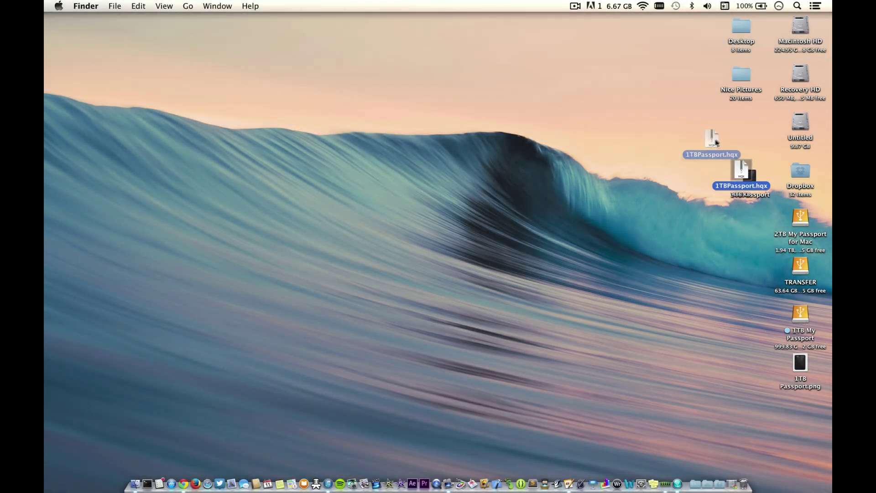
{"action": "left_click_drag", "start_coordinate": [741, 162], "coordinate": [741, 120]}
{"action": "left_click_drag", "start_coordinate": [750, 178], "coordinate": [446, 273]}
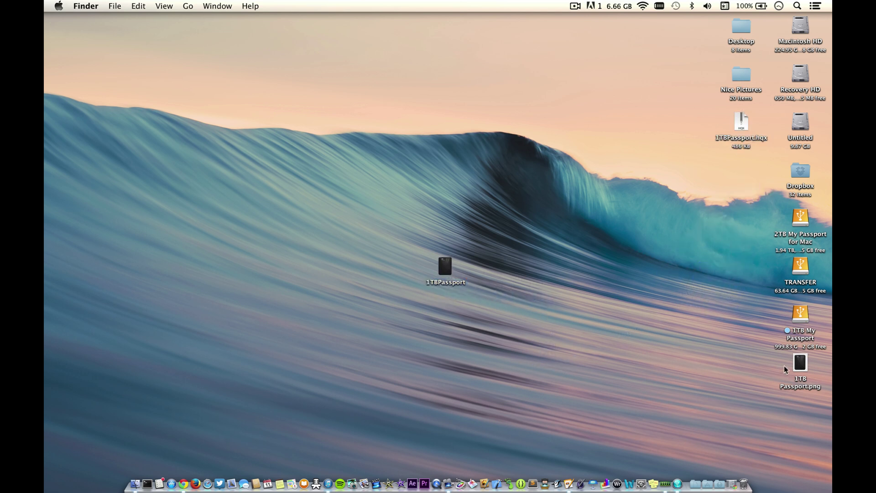
{"action": "left_click", "coordinate": [784, 386]}
{"action": "key", "text": "space"}
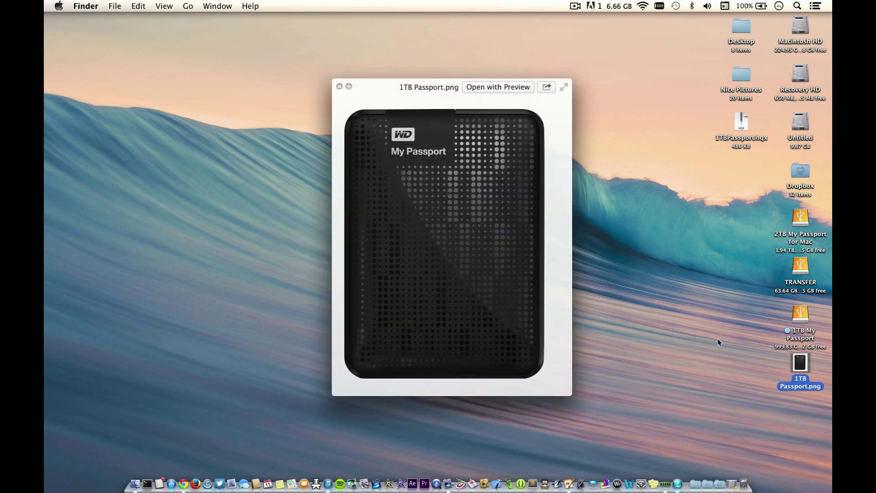
{"action": "key", "text": "space"}
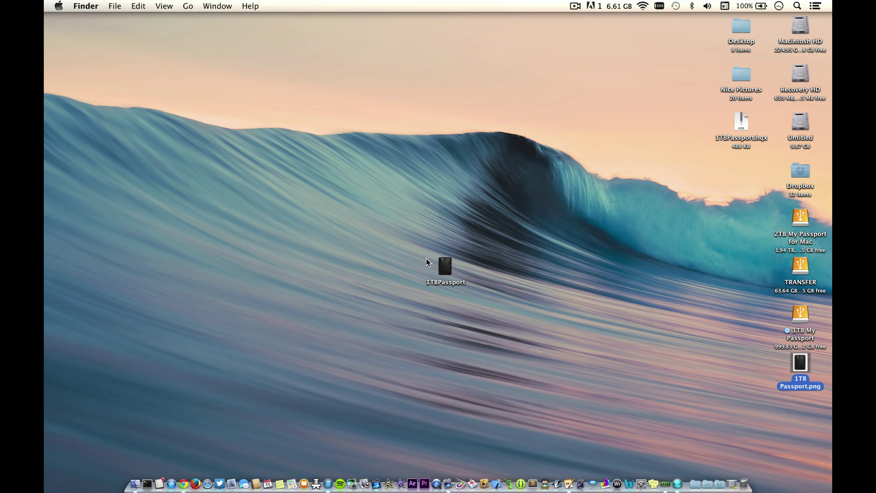
{"action": "left_click", "coordinate": [441, 268]}
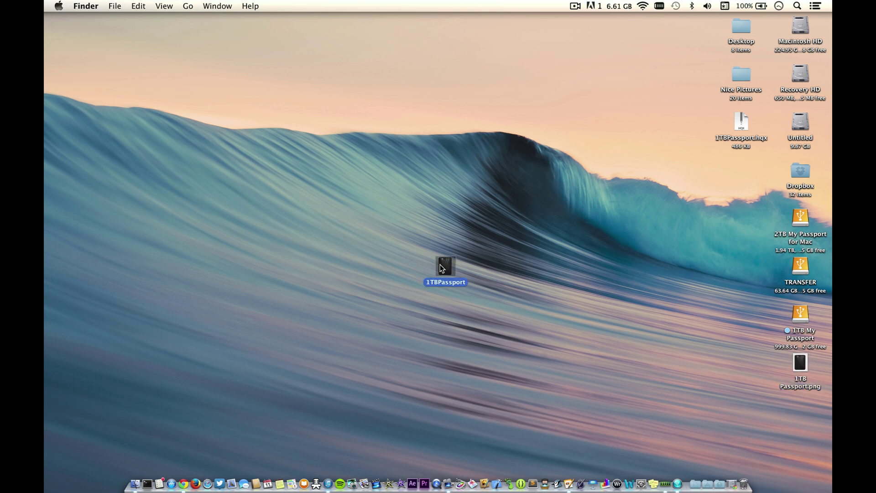
{"action": "key", "text": "space"}
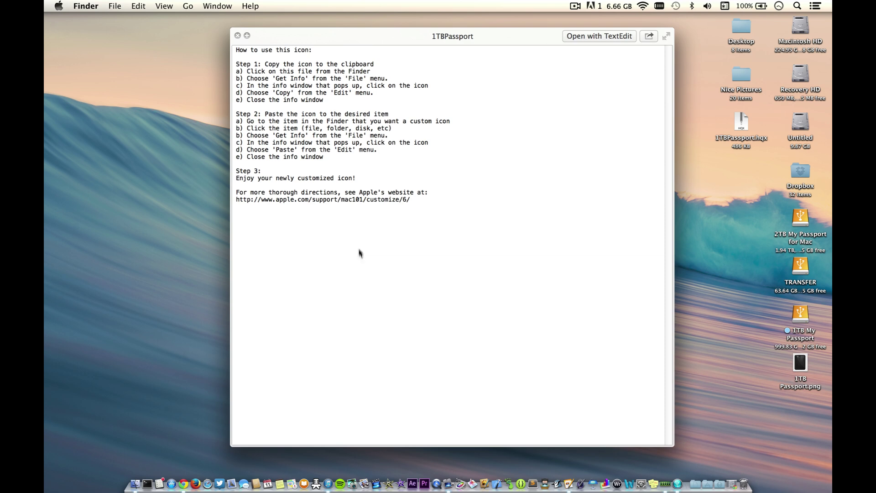
{"action": "key", "text": "space"}
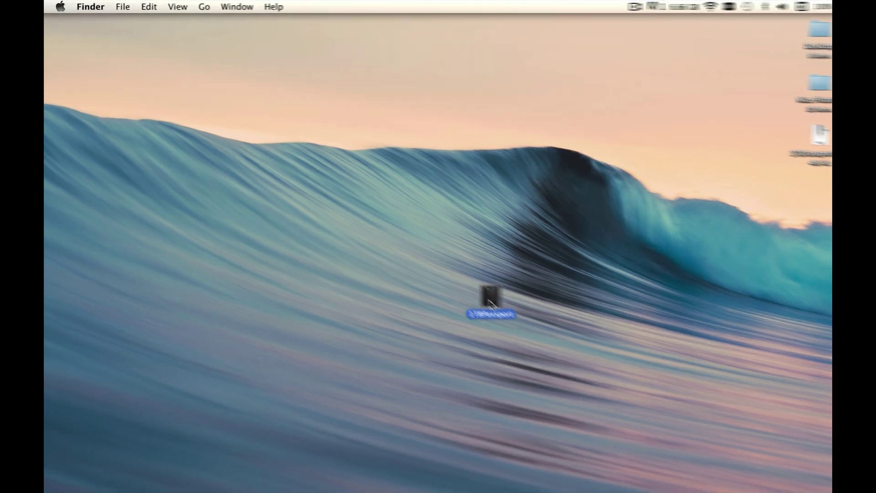
Open the Get Info window for the 1TBPassport file
{"action": "left_click", "coordinate": [412, 278]}
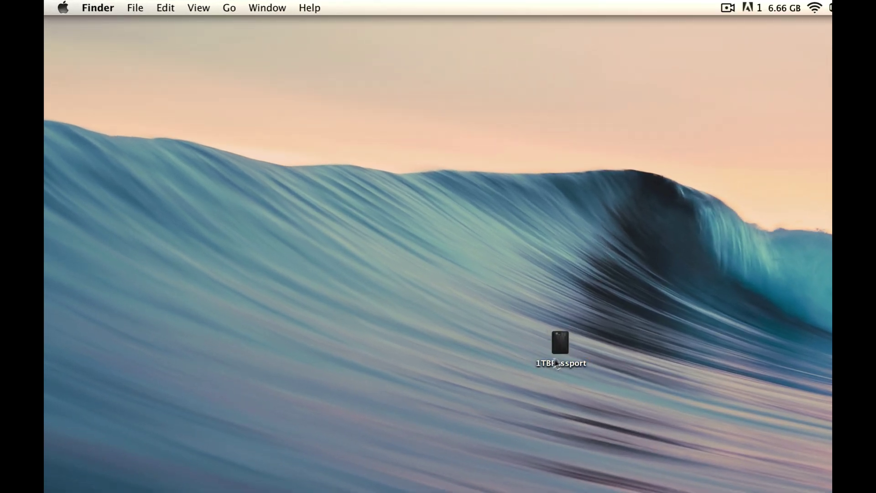
{"action": "right_click", "coordinate": [565, 351]}
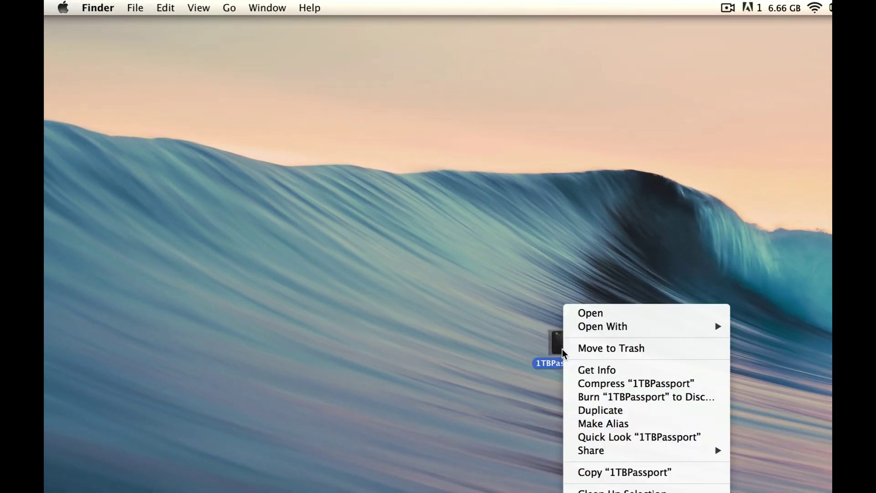
{"action": "left_click", "coordinate": [598, 370]}
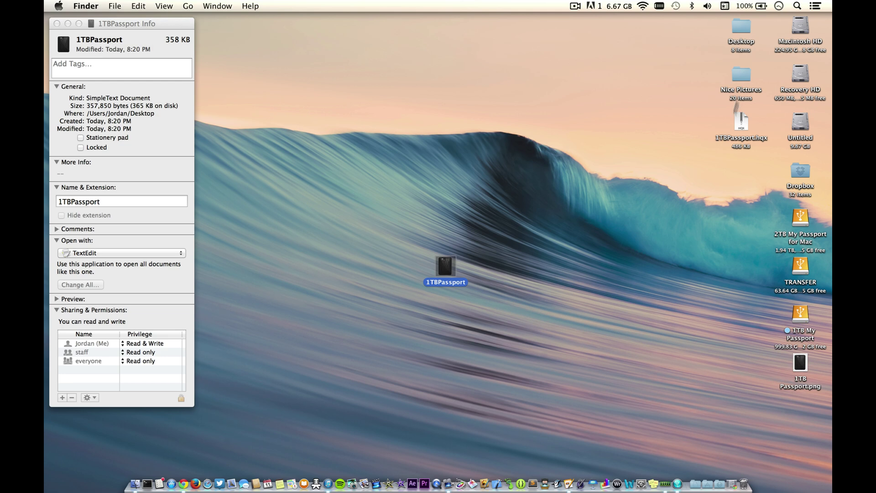
Open Get Info for the Nice Pictures folder and the 1TB My Passport drive
{"action": "right_click", "coordinate": [740, 80]}
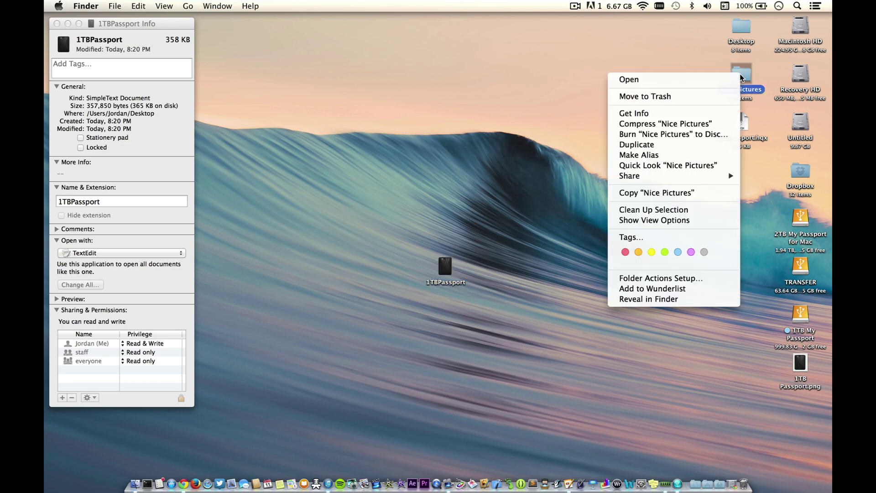
{"action": "left_click", "coordinate": [723, 114]}
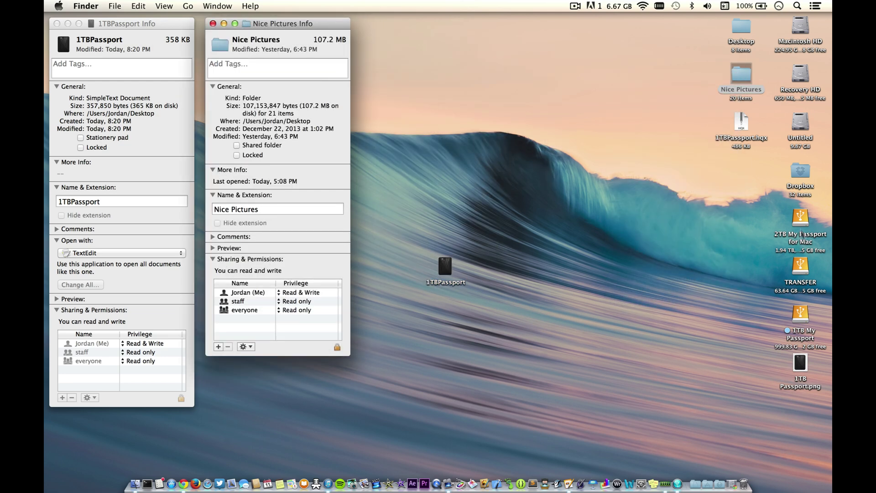
{"action": "right_click", "coordinate": [804, 320]}
{"action": "left_click", "coordinate": [712, 289]}
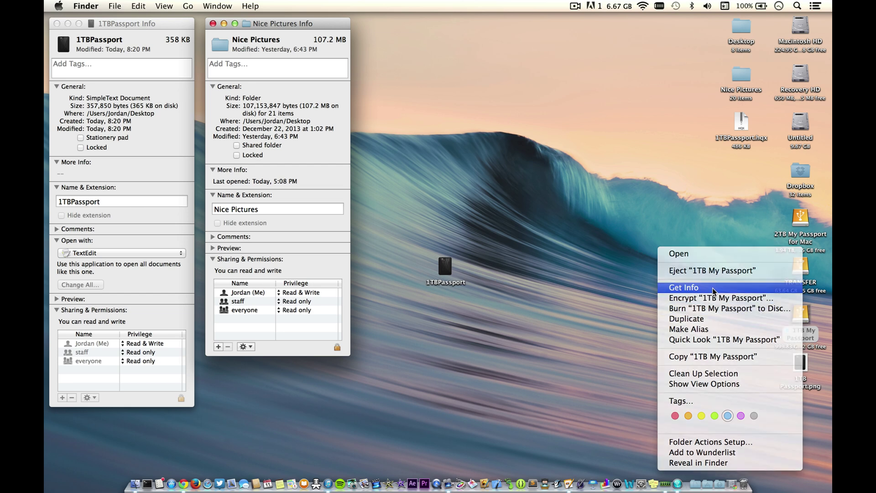
{"action": "left_click", "coordinate": [67, 48]}
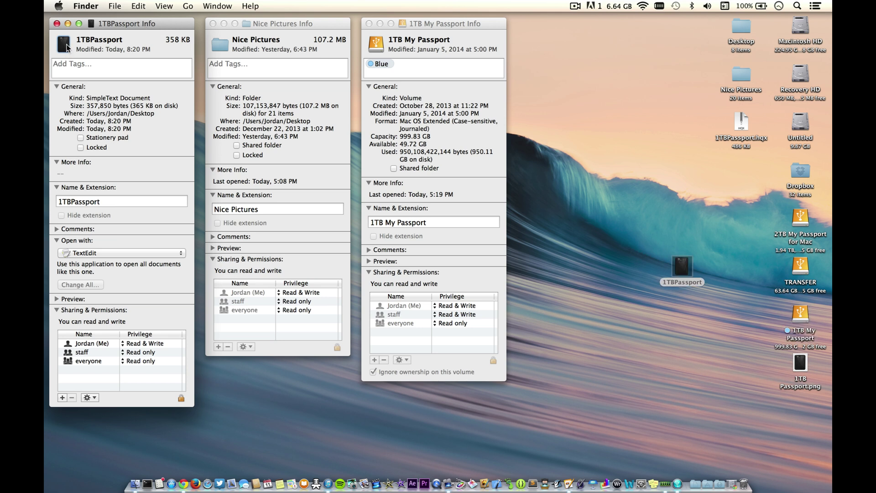
Copy 1TBPassport's icon onto the 1TB My Passport drive and Quick Look the drive
{"action": "key", "text": "super+c"}
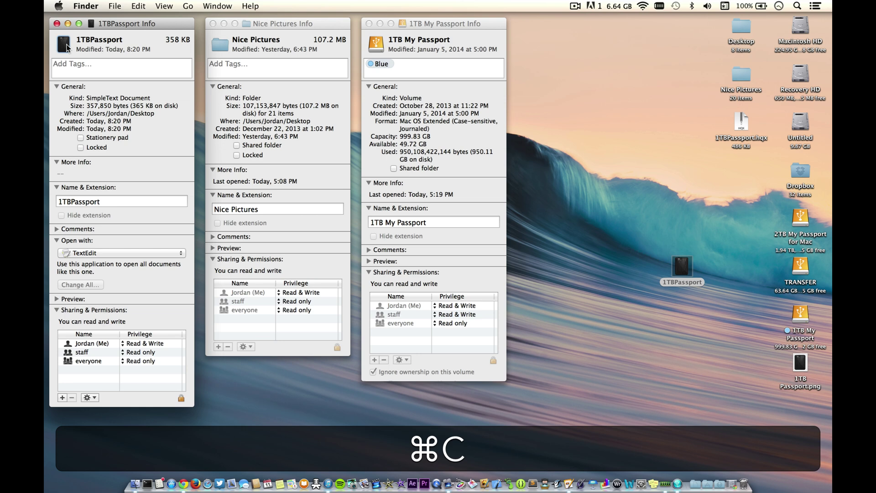
{"action": "left_click", "coordinate": [377, 47]}
{"action": "left_click", "coordinate": [376, 47]}
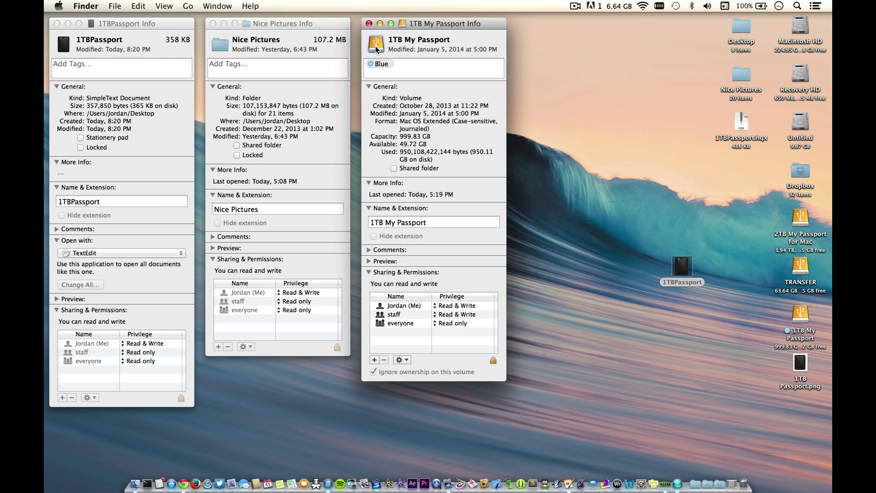
{"action": "key", "text": "cmd+v"}
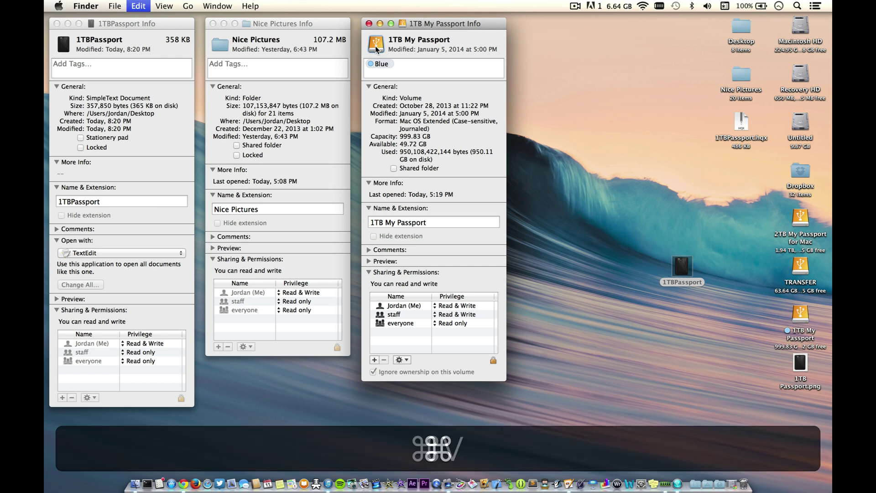
{"action": "left_click", "coordinate": [799, 314]}
{"action": "key", "text": "space"}
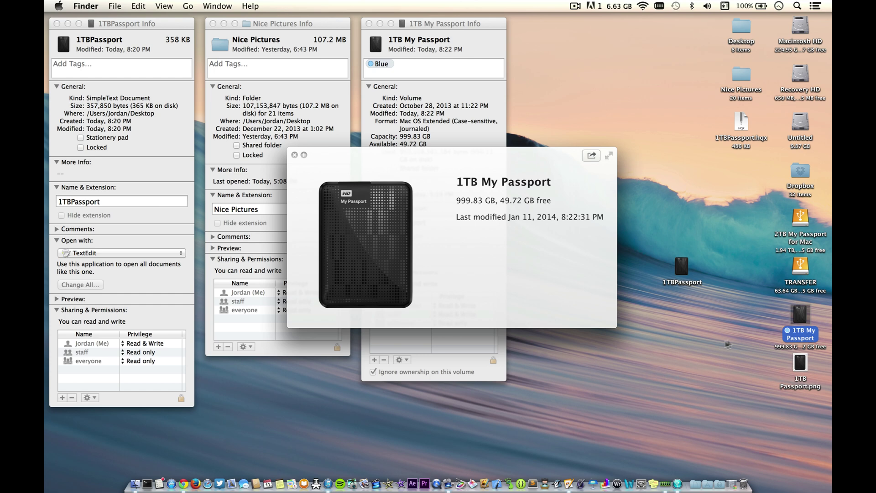
Close the preview and paste the drive icon into the Nice Pictures Info window
{"action": "key", "text": "space"}
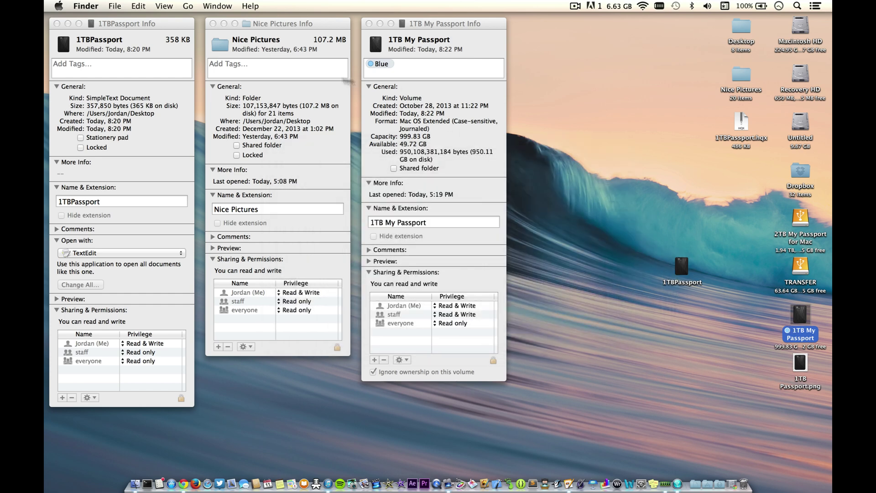
{"action": "left_click", "coordinate": [292, 61]}
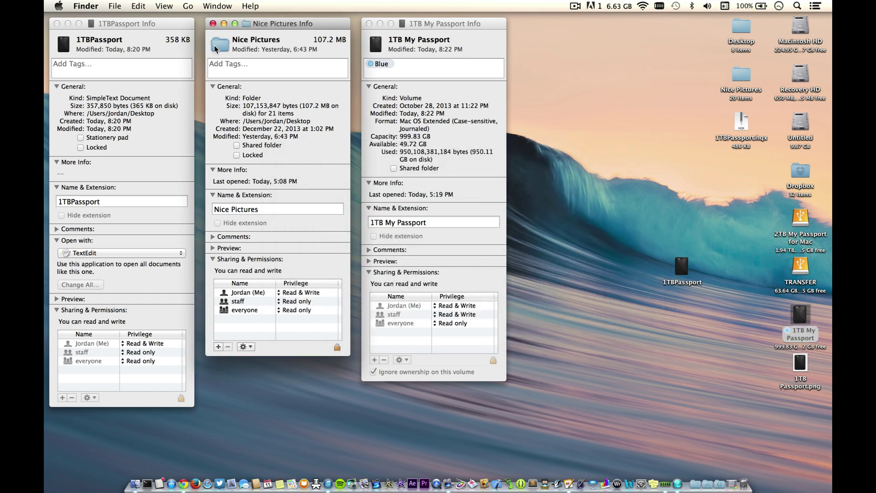
{"action": "key", "text": "super"}
{"action": "key", "text": "super+v"}
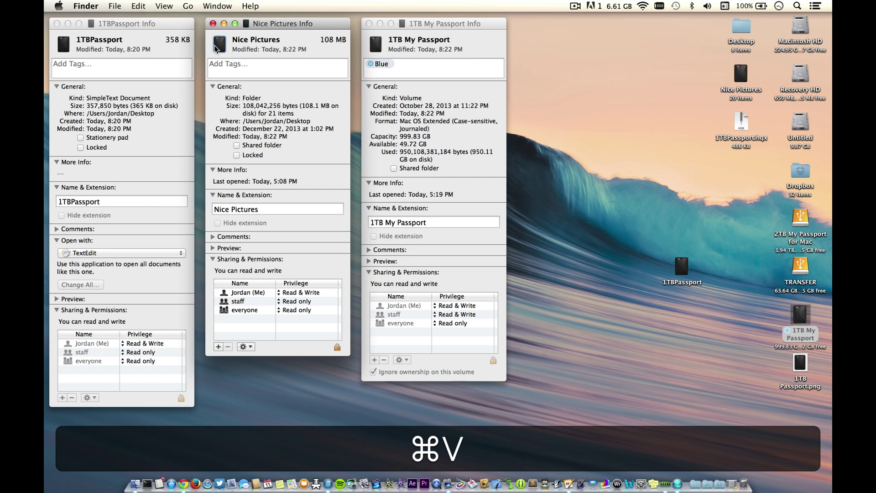
{"action": "left_click", "coordinate": [567, 106]}
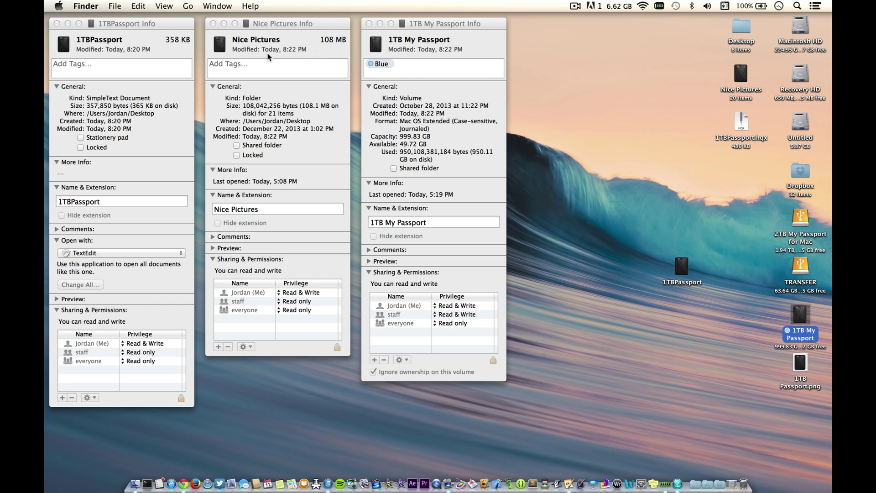
Close the 1TBPassport and 1TB My Passport Info windows, then delete Nice Pictures' custom icon
{"action": "left_click", "coordinate": [224, 47]}
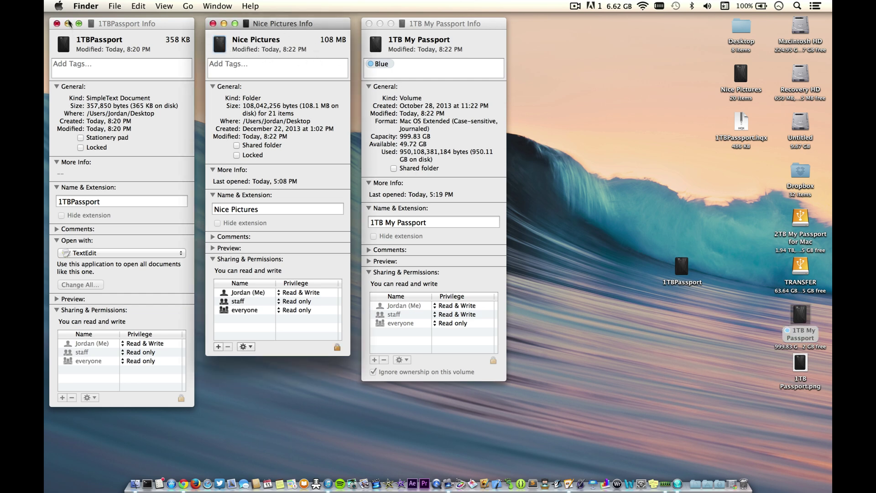
{"action": "left_click", "coordinate": [57, 23]}
{"action": "left_click", "coordinate": [369, 23]}
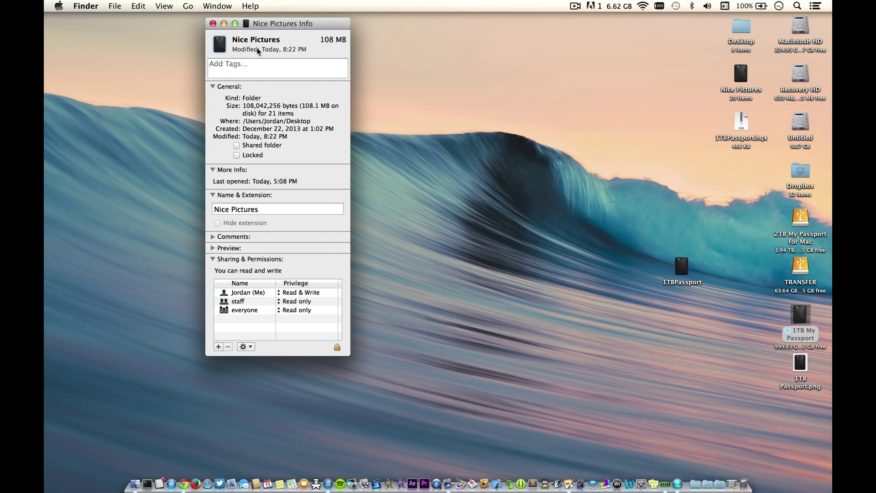
{"action": "key", "text": "BackSpace"}
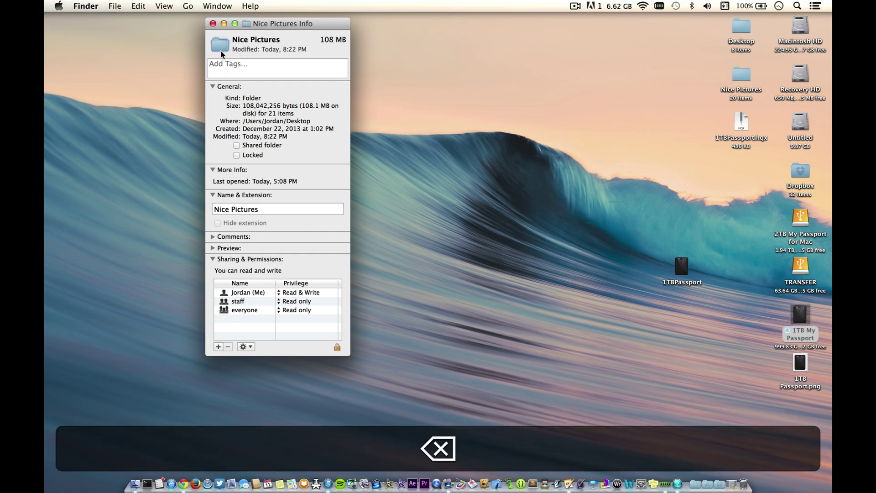
{"action": "left_click", "coordinate": [213, 23]}
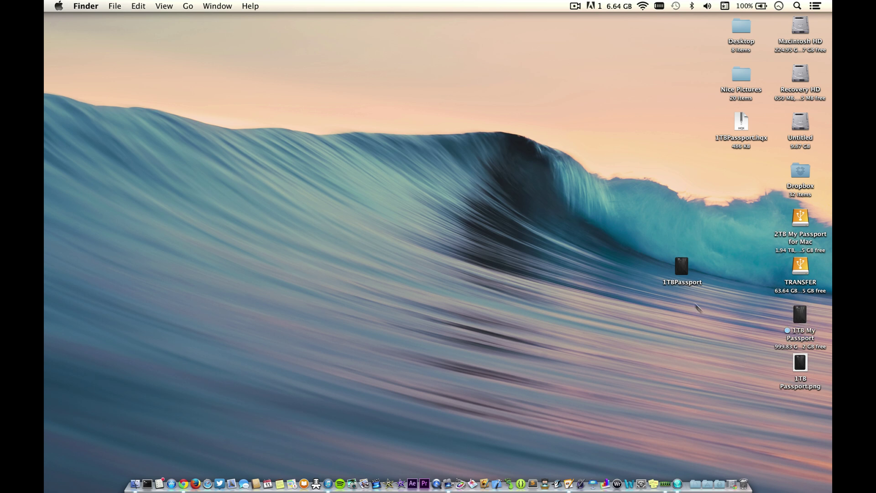
Move 1TBPassport beside the drives and trash 1TB Passport.png and 1TBPassport.hqx
{"action": "left_click_drag", "start_coordinate": [683, 269], "coordinate": [739, 281]}
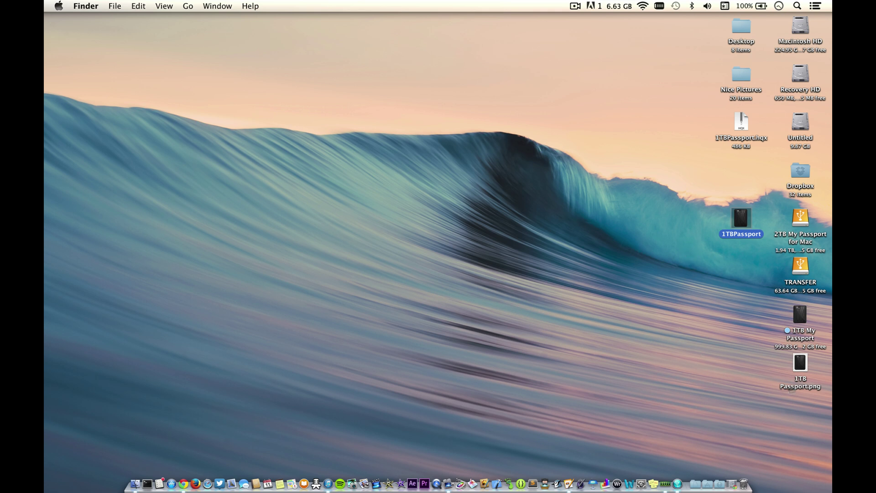
{"action": "left_click_drag", "start_coordinate": [805, 370], "coordinate": [746, 487]}
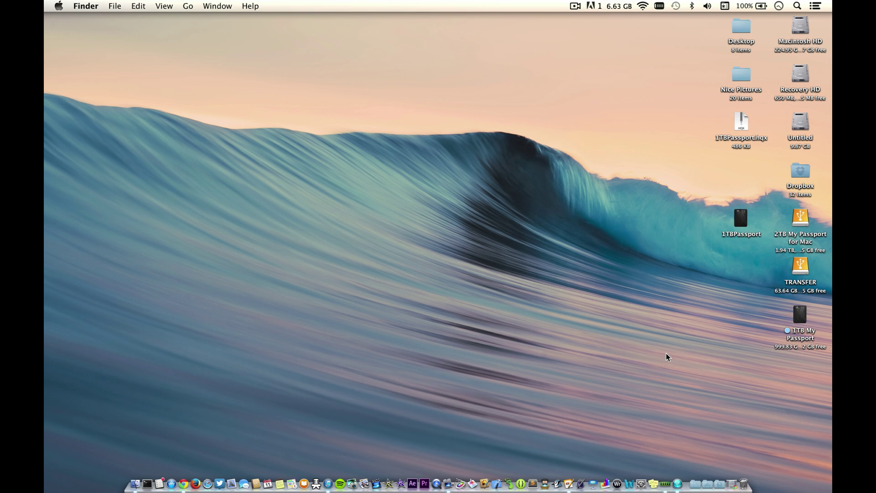
{"action": "left_click_drag", "start_coordinate": [742, 124], "coordinate": [744, 485]}
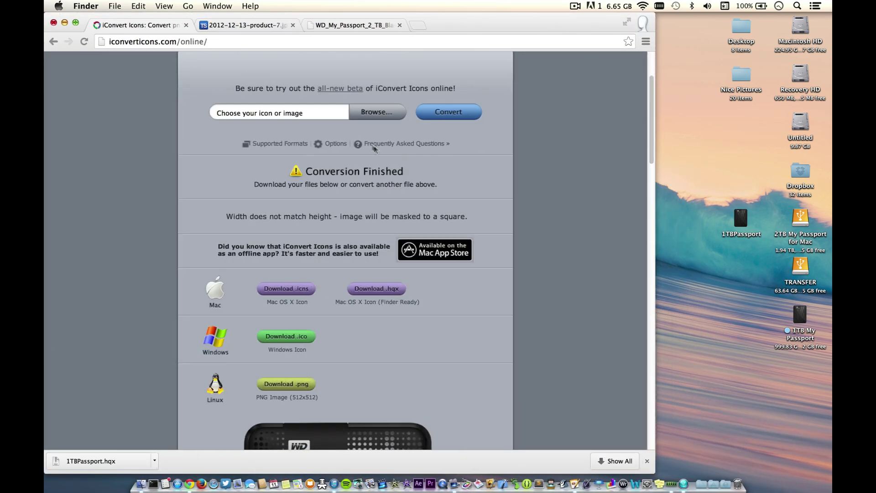
Save the silver My Passport for Mac photo from Chrome's product-7 tab to the desktop as 2012-12-13-product-7.jpg
{"action": "left_click", "coordinate": [373, 147]}
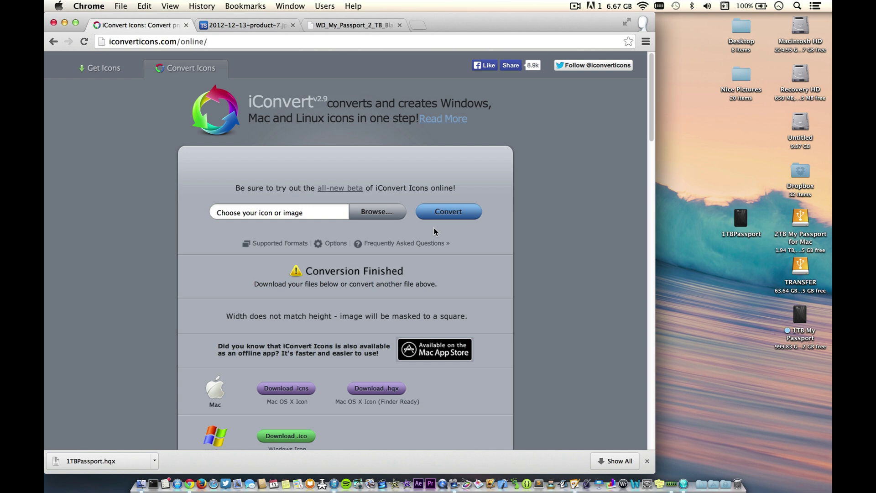
{"action": "key", "text": "ctrl+Tab"}
{"action": "left_click_drag", "start_coordinate": [203, 146], "coordinate": [721, 157]}
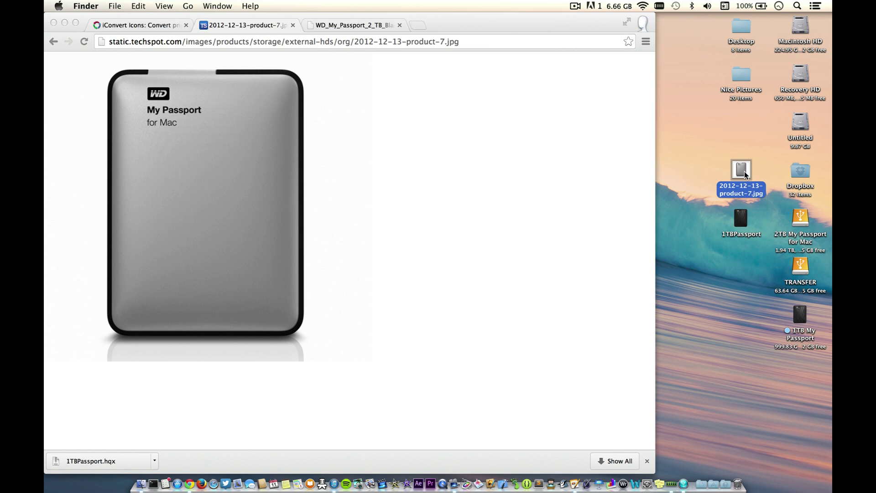
Open 2012-12-13-product-7.jpg in Preview and copy a selection of just the silver drive
{"action": "double_click", "coordinate": [742, 171]}
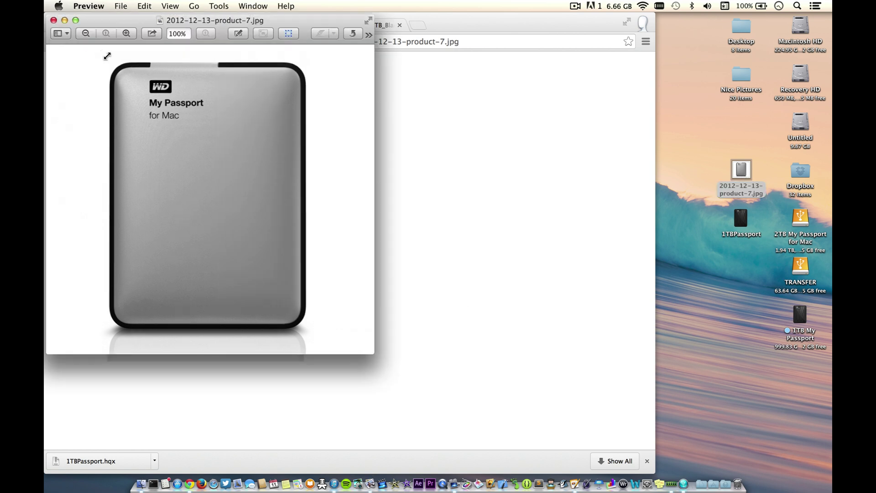
{"action": "mouse_move", "coordinate": [107, 56]}
{"action": "left_mouse_down"}
{"action": "mouse_move", "coordinate": [283, 323]}
{"action": "mouse_move", "coordinate": [308, 337]}
{"action": "mouse_move", "coordinate": [109, 61]}
{"action": "left_mouse_up"}
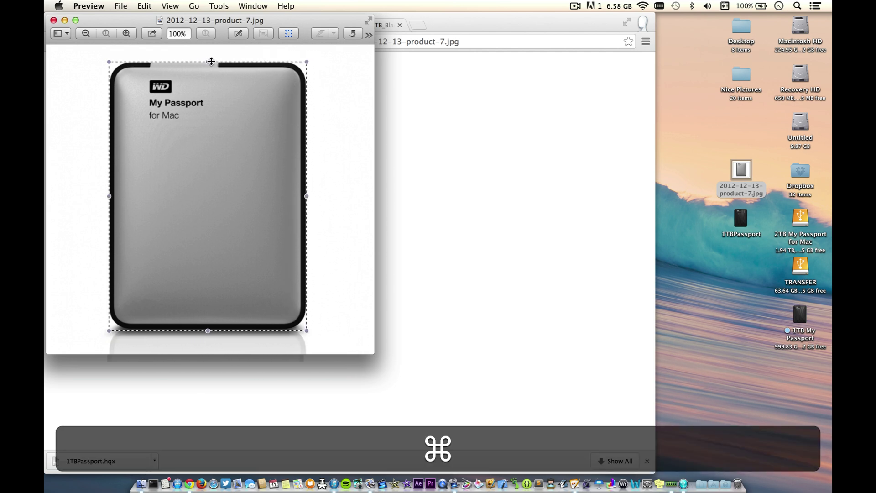
{"action": "key", "text": "super+c"}
Show the Get Info window for the 2TB My Passport for Mac drive and quit Preview
{"action": "right_click", "coordinate": [800, 218]}
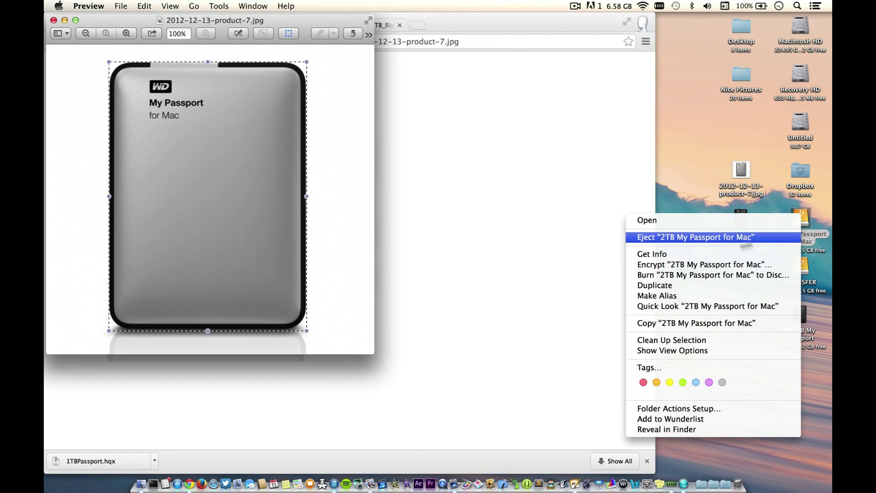
{"action": "left_click", "coordinate": [725, 254]}
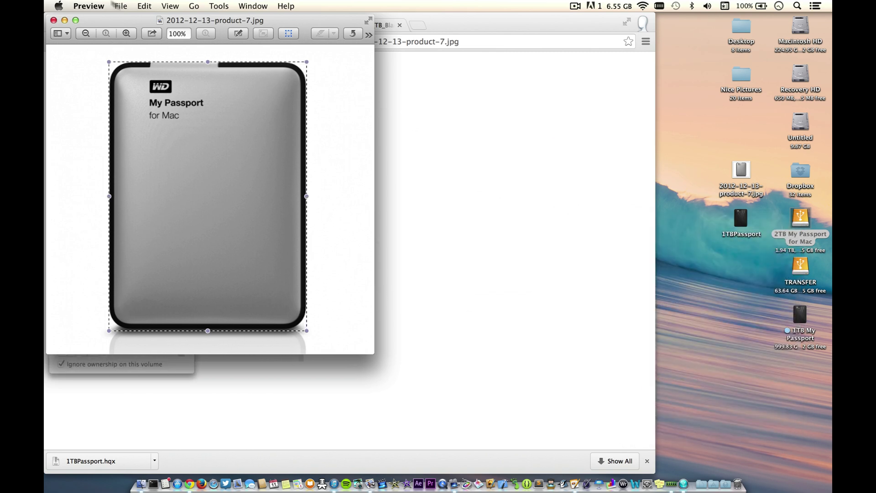
{"action": "key", "text": "super+q"}
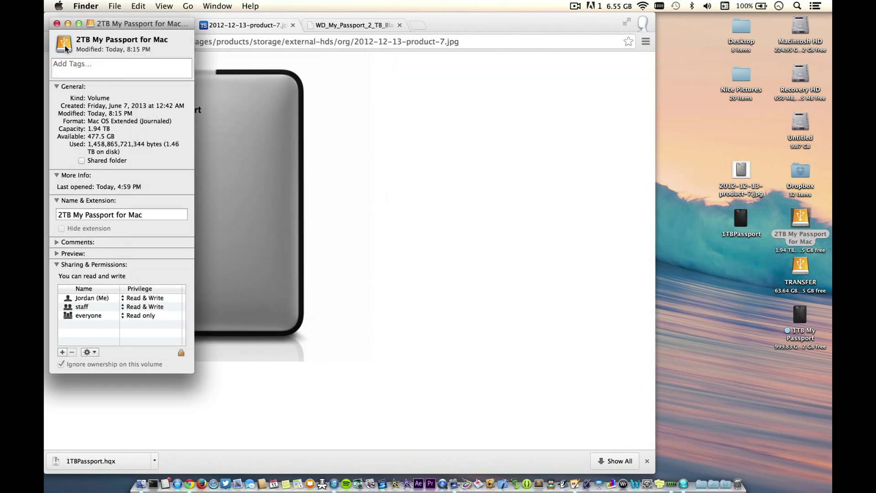
Paste the silver drive picture as the 2TB drive's icon and Quick Look the drive to confirm
{"action": "key", "text": "super+v"}
{"action": "left_click", "coordinate": [793, 237]}
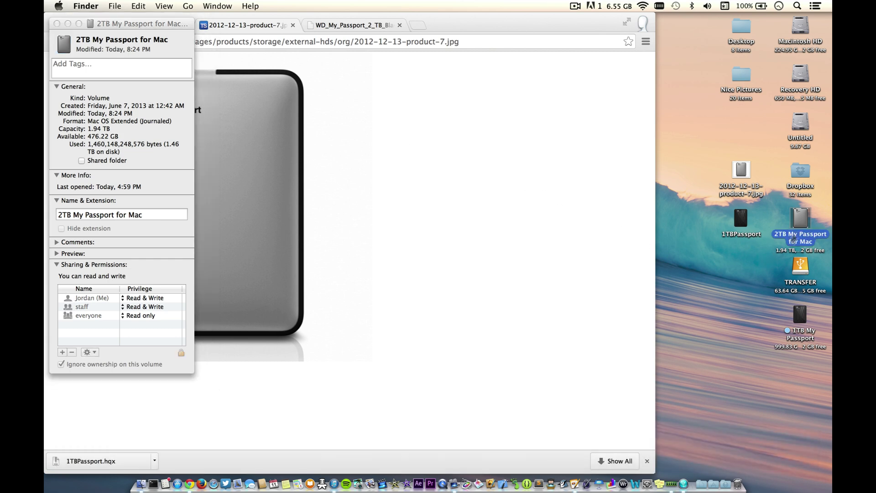
{"action": "key", "text": "space"}
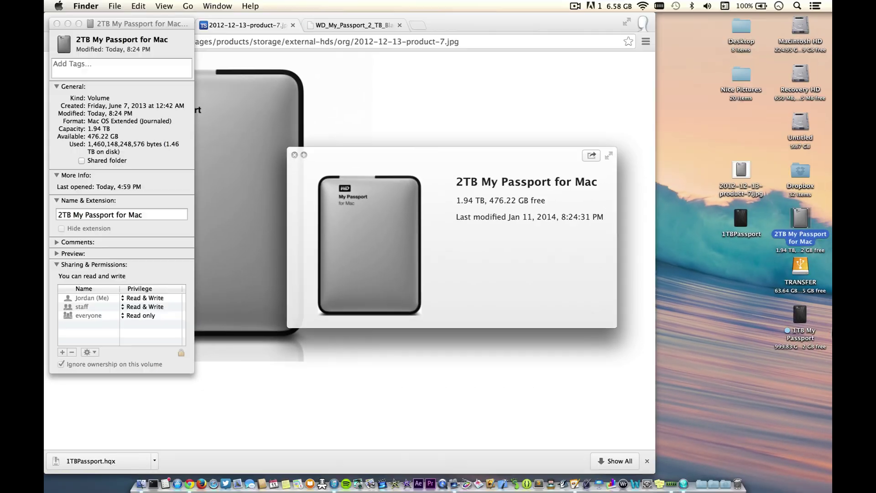
{"action": "key", "text": "space"}
Quick Look the 1TB My Passport drive, then bring the 2TB drive's Info window forward
{"action": "left_click", "coordinate": [792, 320]}
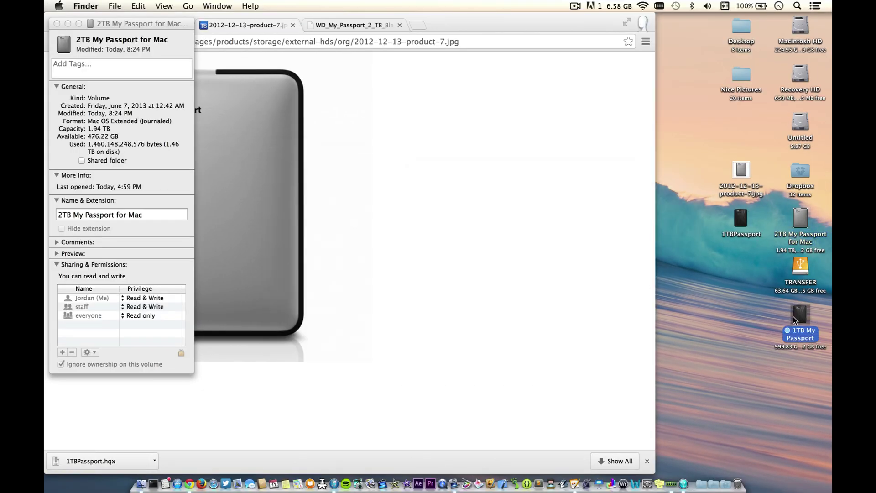
{"action": "key", "text": "space"}
{"action": "key", "text": "space"}
{"action": "left_click", "coordinate": [67, 49]}
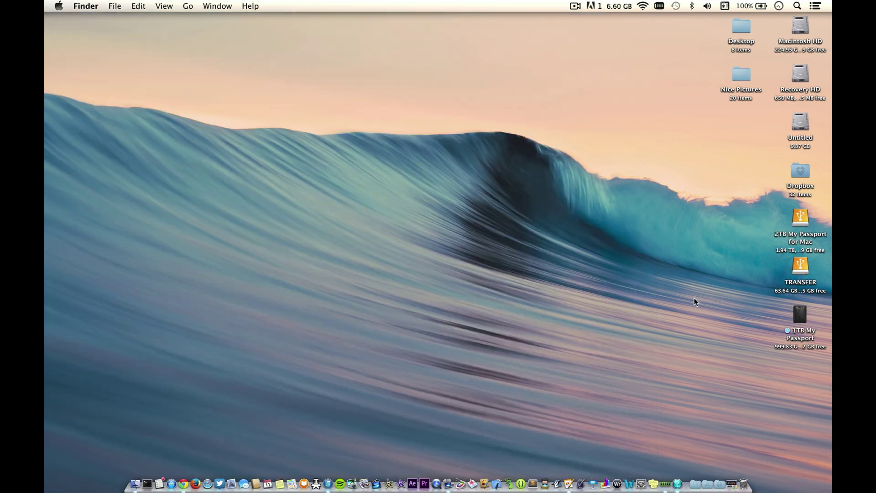
Quick Look the 1TB My Passport drive, showing its black WD icon and 49.72 GB free
{"action": "left_click", "coordinate": [793, 313]}
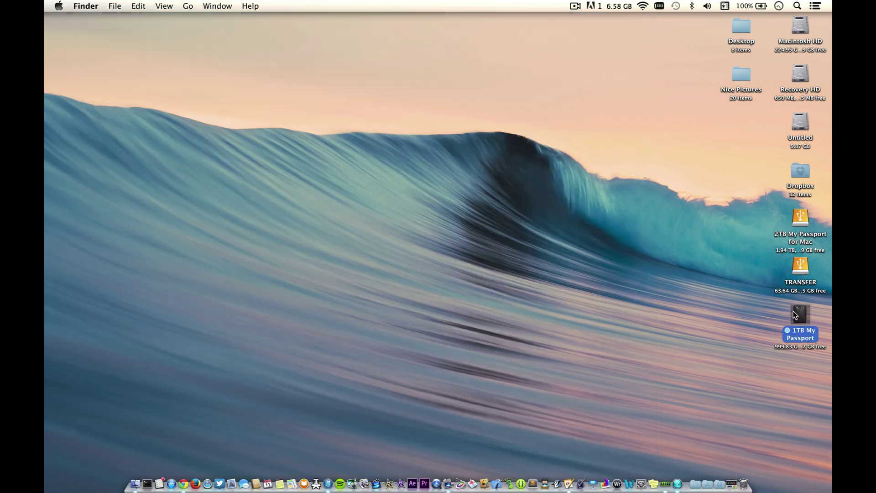
{"action": "key", "text": "space"}
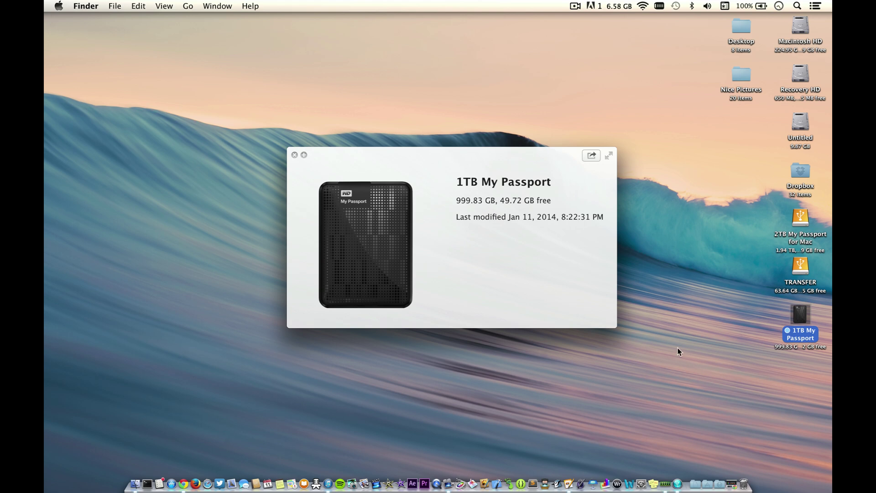